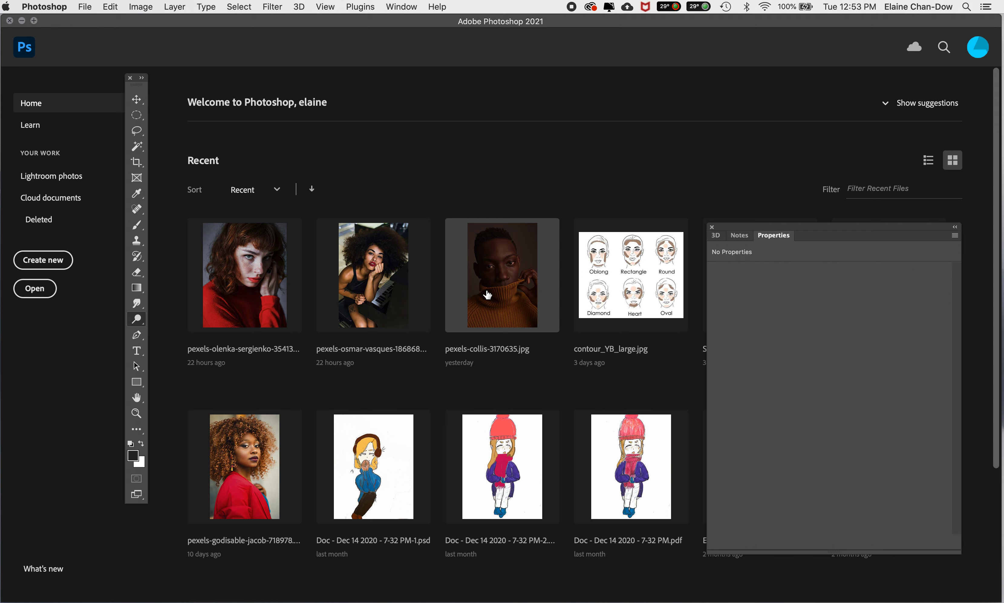
# Open the recent portrait pexels-collis-3170635.jpg and close the floating Properties window covering the workspace.
pyautogui.click(487, 292)
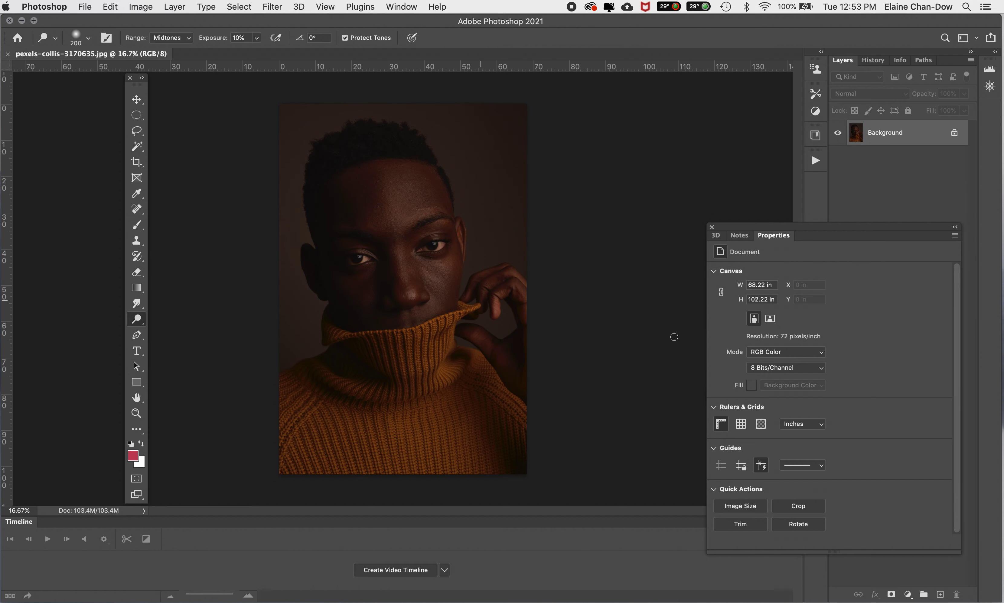
pyautogui.click(712, 228)
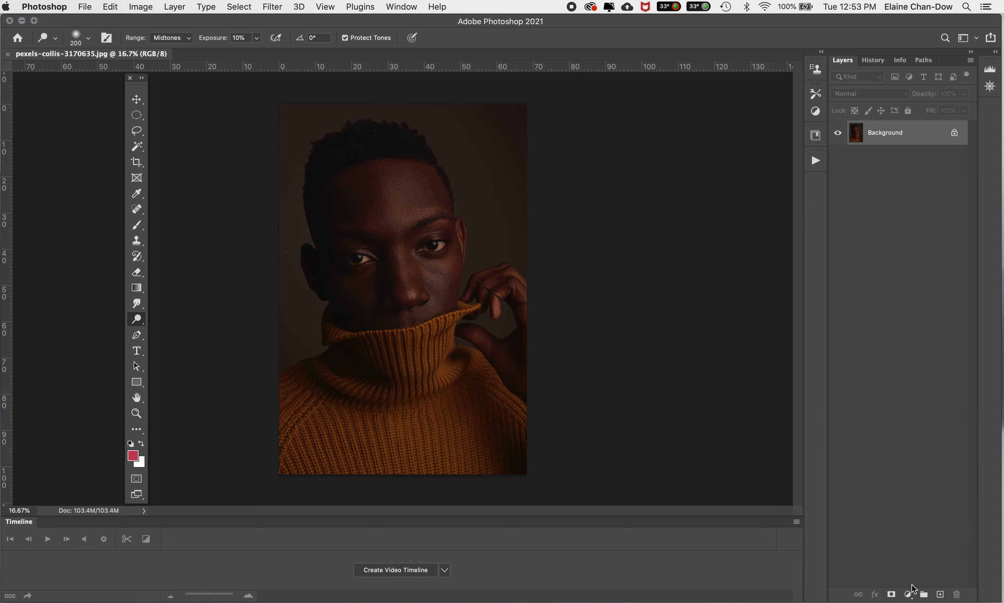
# Add a Curves adjustment layer, brighten the portrait by moving the white point to input 144, and collapse the curve settings.
pyautogui.click(908, 595)
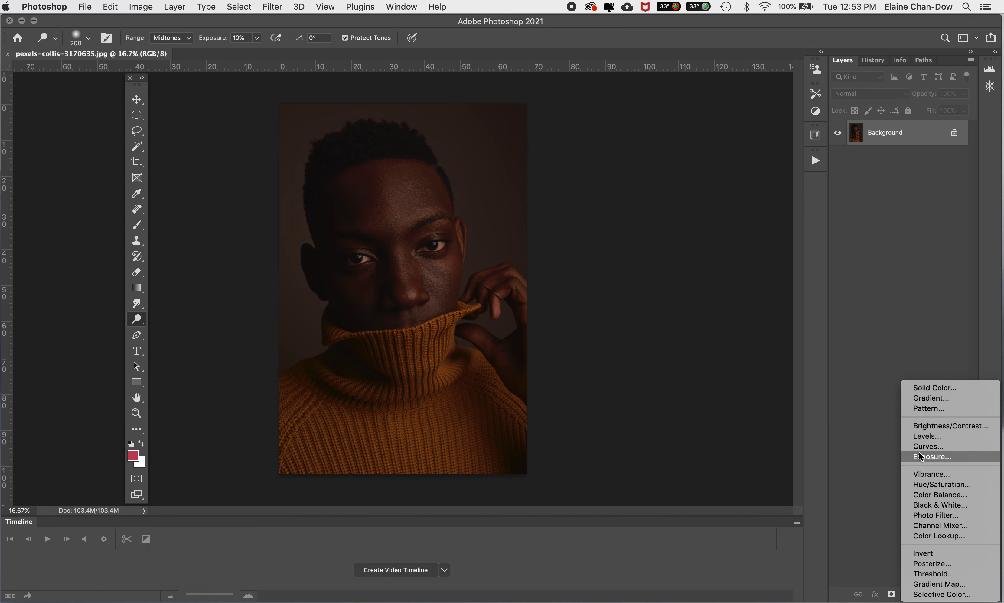
pyautogui.press('Escape')
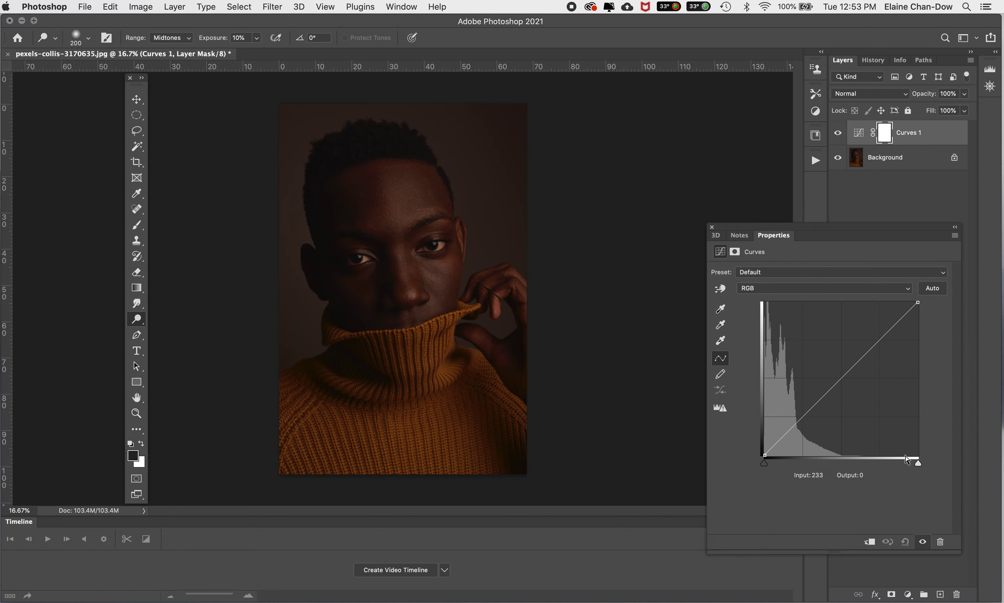
pyautogui.click(919, 464)
pyautogui.moveTo(919, 464); pyautogui.dragTo(854, 461)
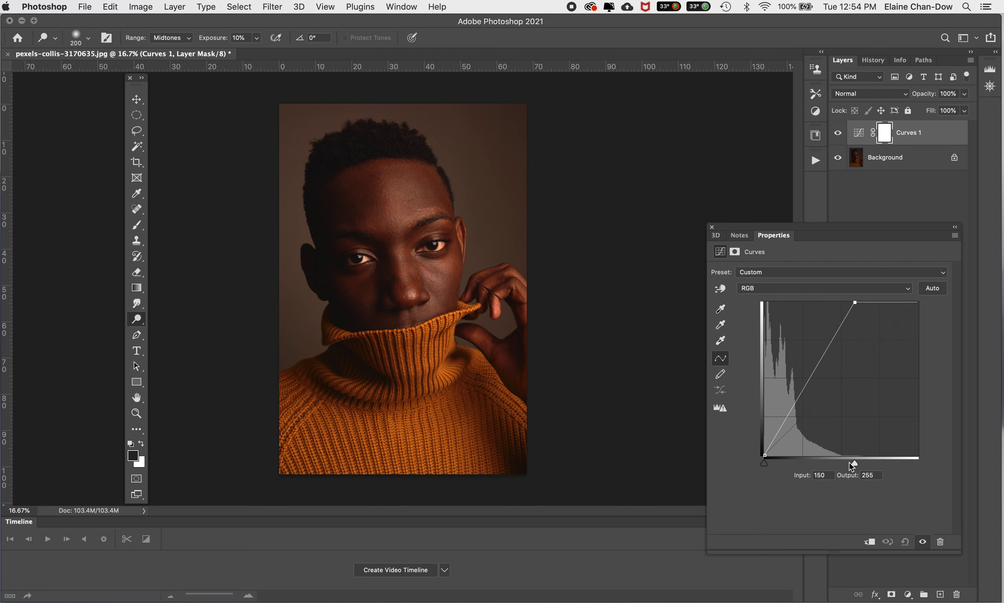
pyautogui.moveTo(854, 463)
pyautogui.mouseDown()
pyautogui.moveTo(863, 465)
pyautogui.moveTo(853, 465)
pyautogui.mouseUp()
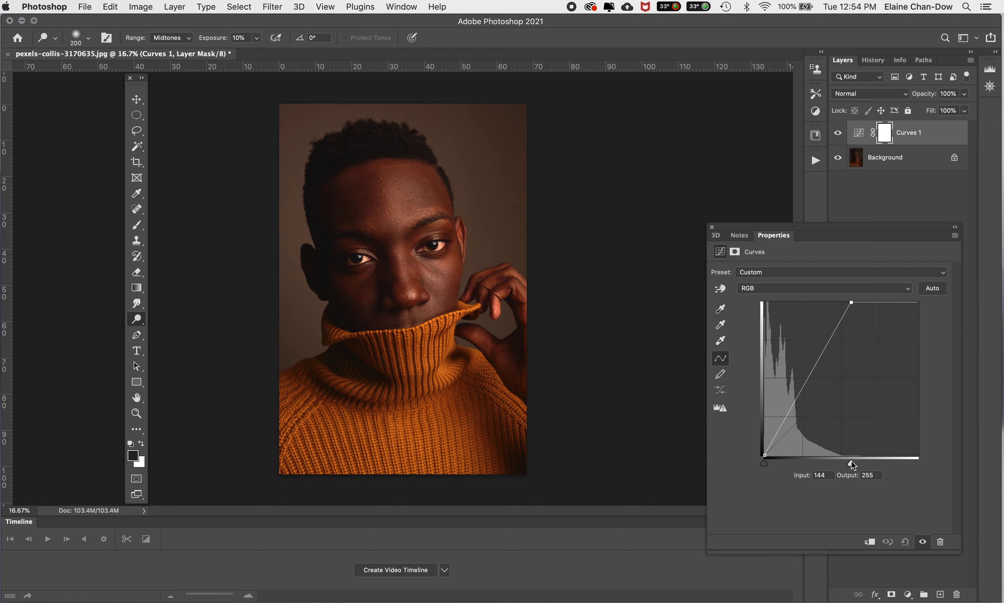
pyautogui.click(955, 227)
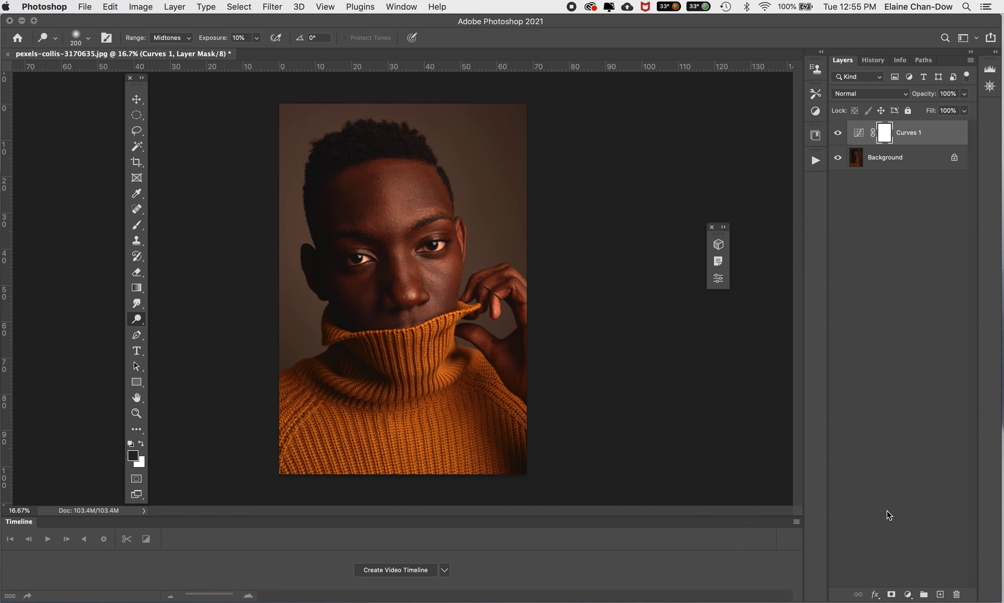
# Add a Gradient Map adjustment layer above the curves layer and move its settings clear of the face.
pyautogui.click(908, 596)
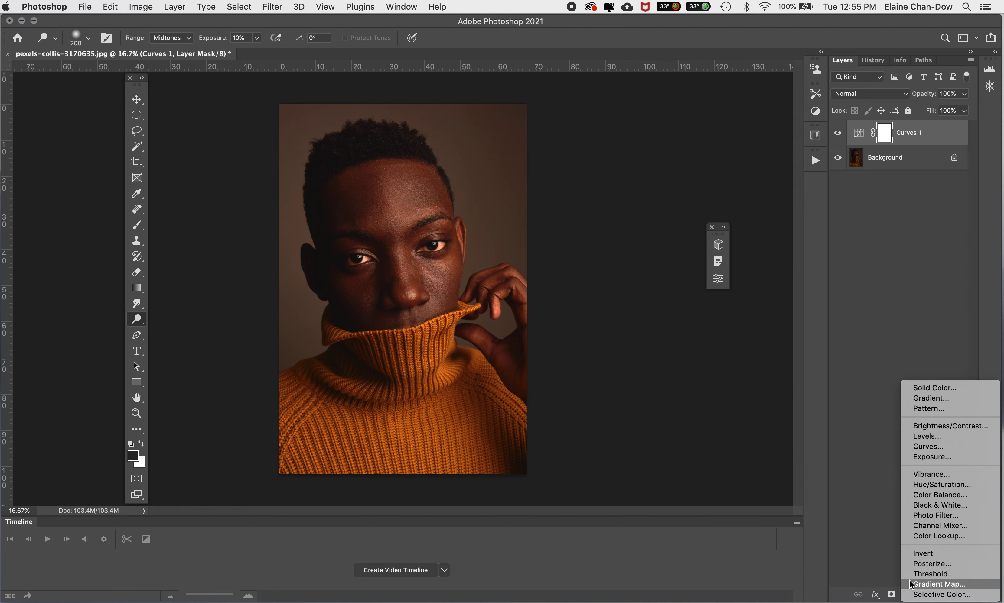
pyautogui.click(922, 585)
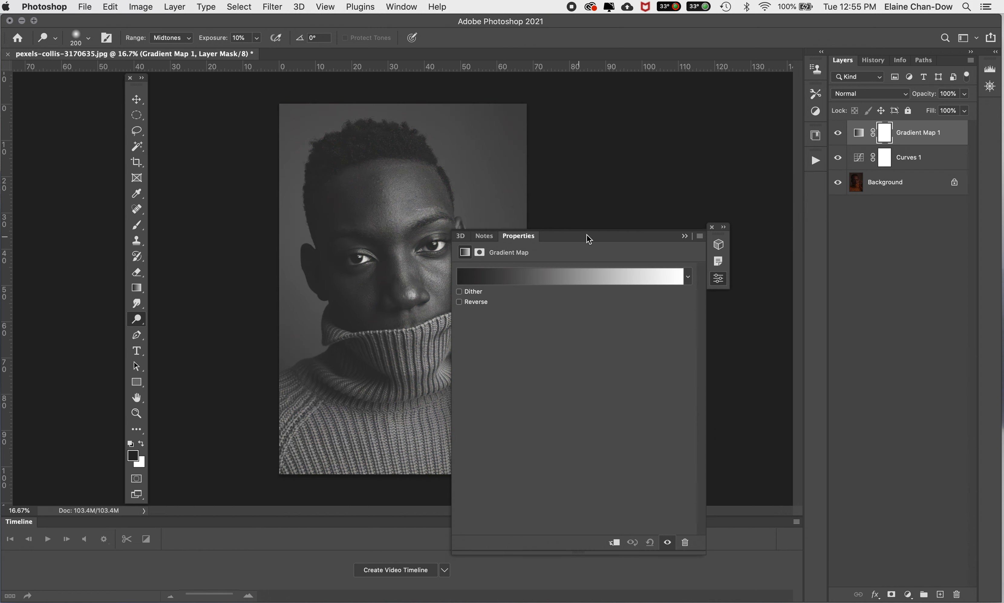
pyautogui.moveTo(586, 234); pyautogui.dragTo(675, 170)
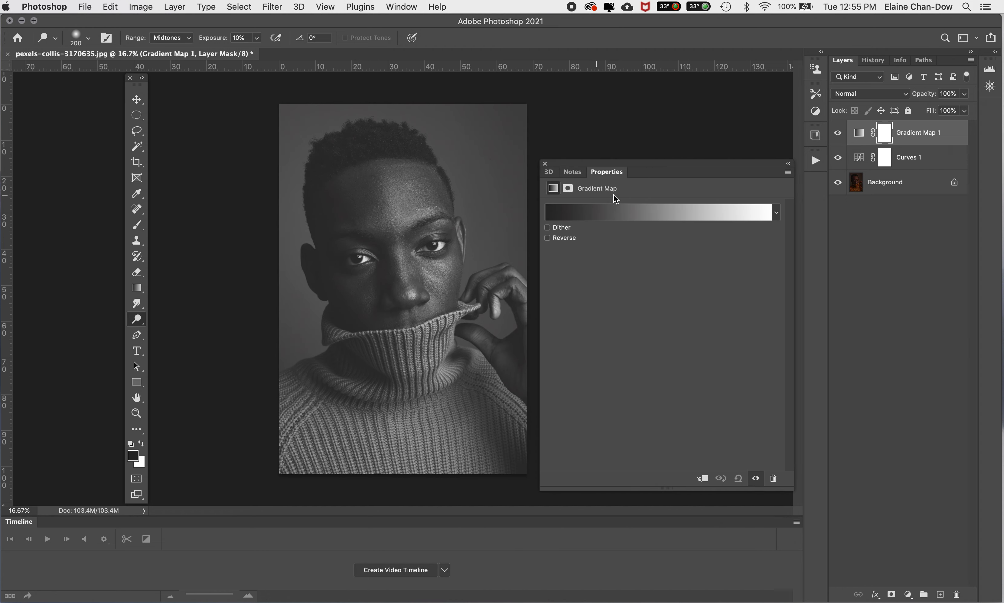
pyautogui.moveTo(679, 167); pyautogui.dragTo(663, 152)
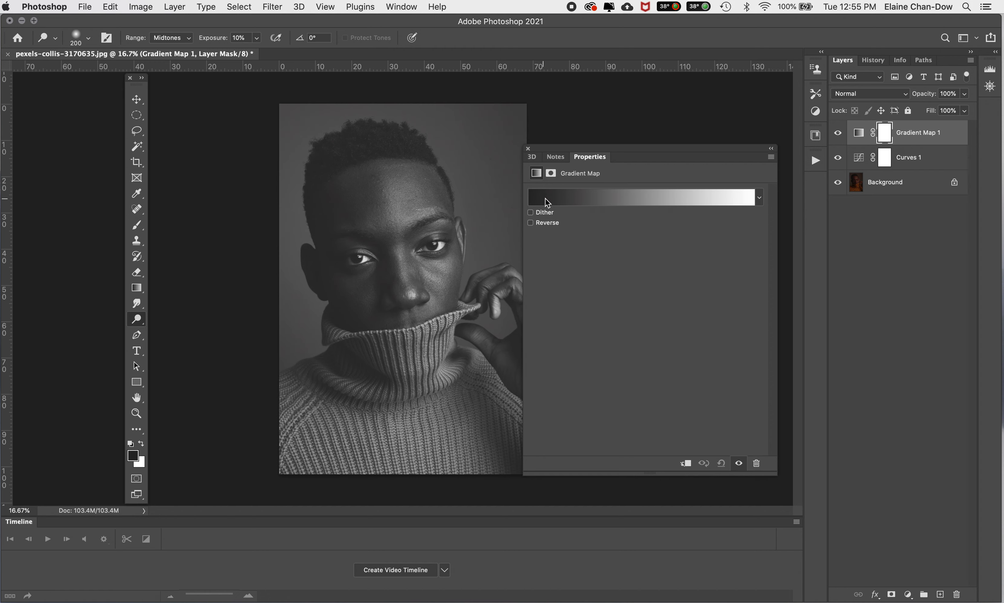
# Apply the Blue_29 preset from the Blues group to the gradient map.
pyautogui.click(611, 198)
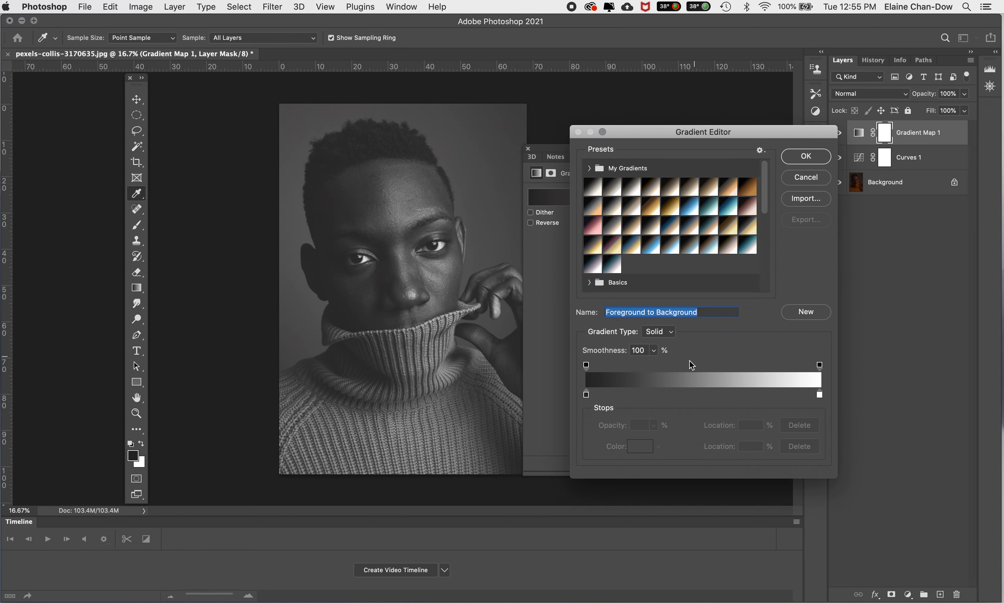
pyautogui.click(592, 172)
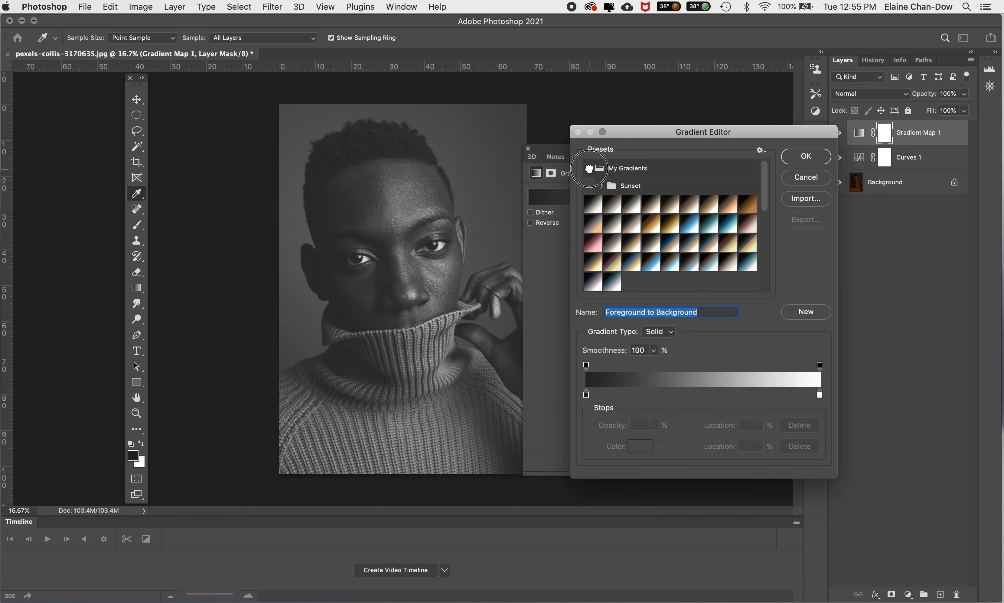
pyautogui.click(593, 173)
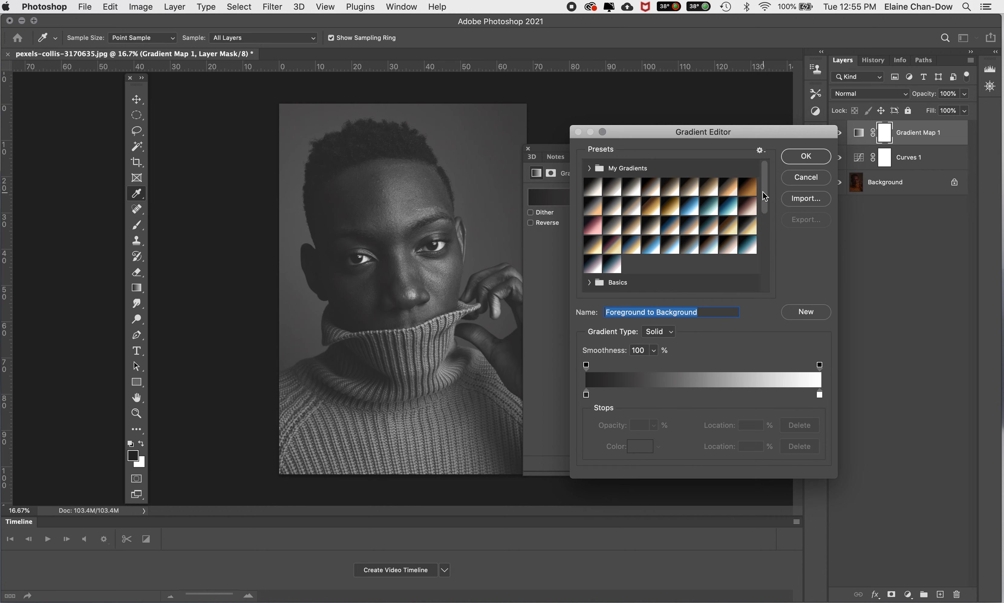
pyautogui.moveTo(764, 191); pyautogui.dragTo(769, 242)
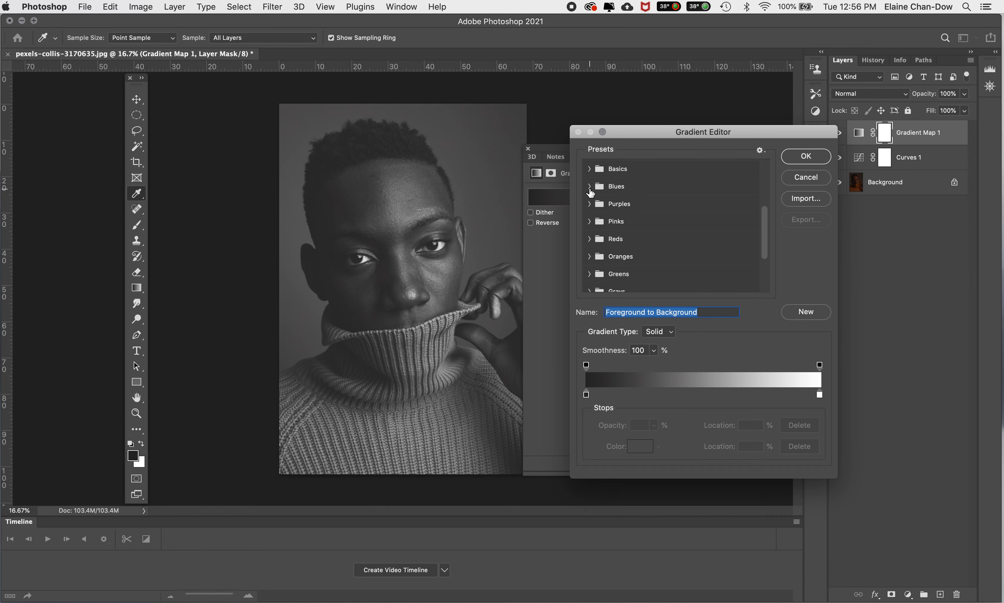
pyautogui.click(610, 193)
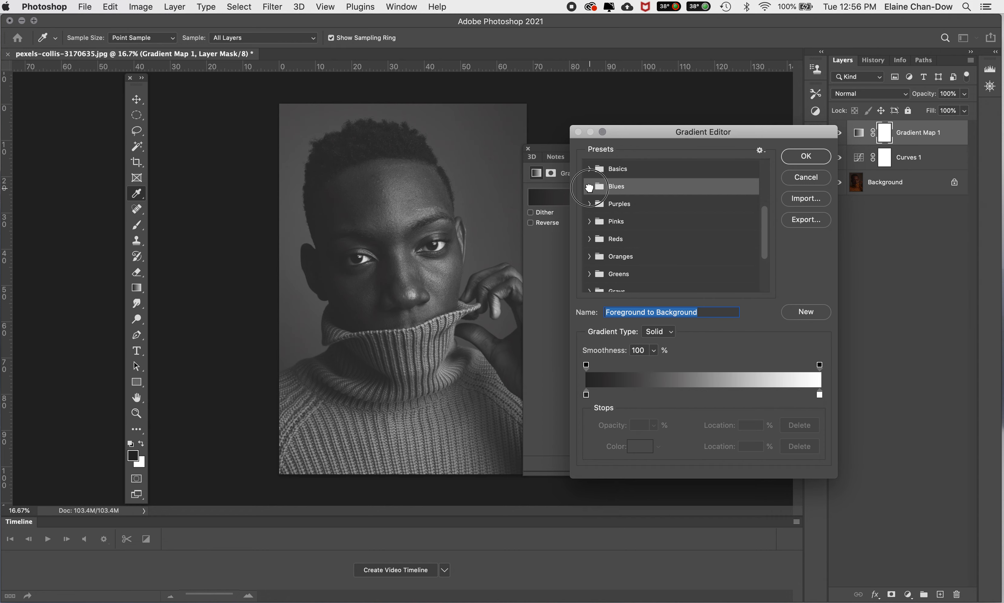
pyautogui.click(593, 190)
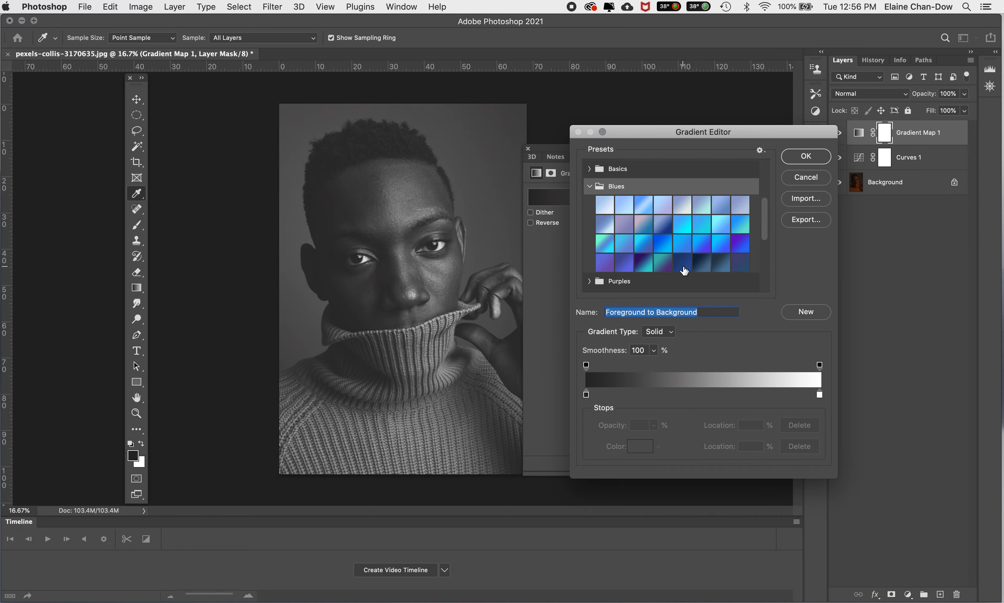
pyautogui.click(682, 264)
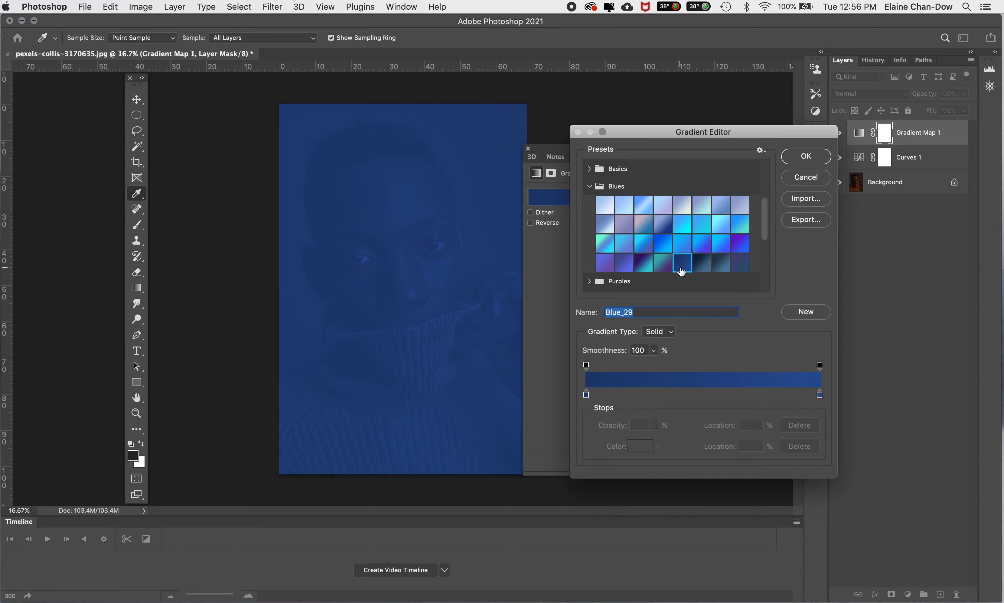
# Change the gradient's start stop at 0% to the near-black blue 24272d.
pyautogui.doubleClick(586, 395)
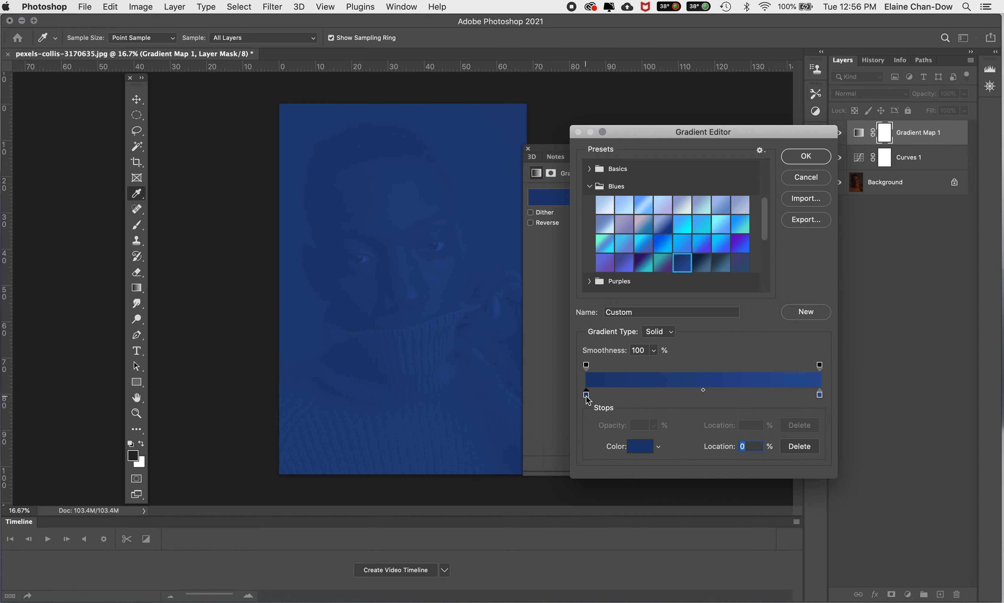
pyautogui.click(606, 355)
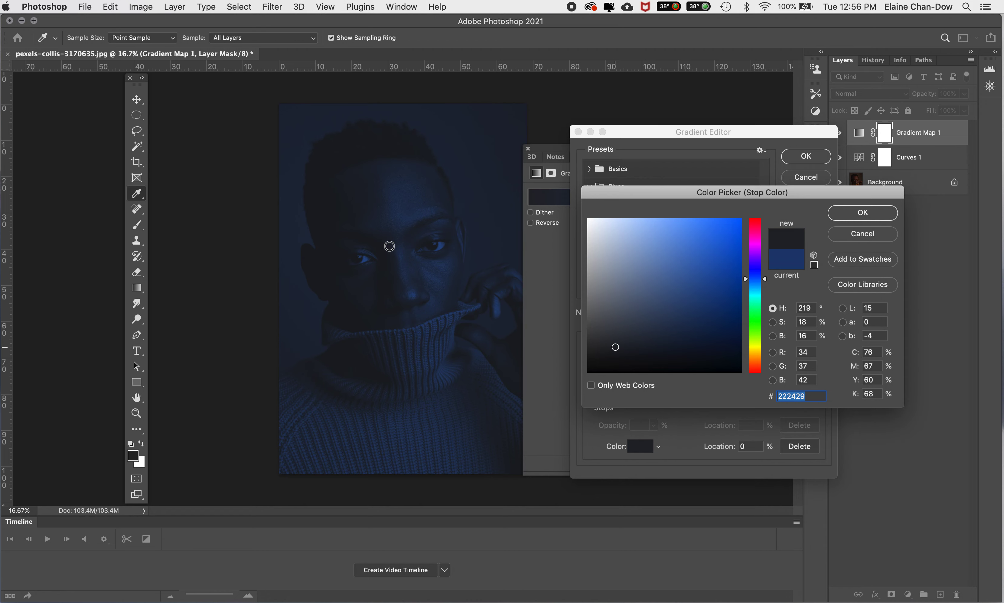
pyautogui.click(617, 349)
pyautogui.click(614, 352)
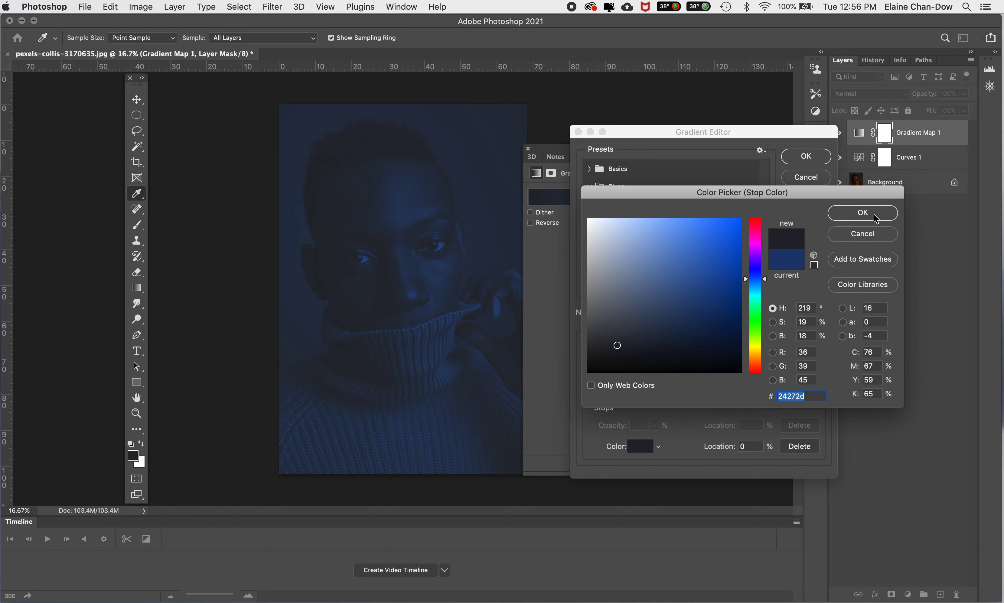
pyautogui.click(862, 213)
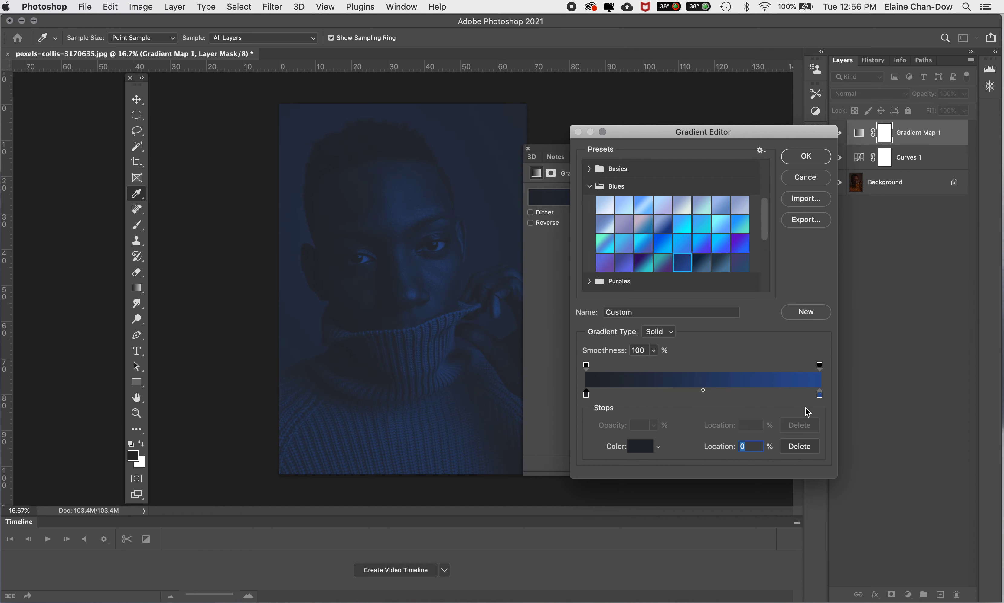
# Change the gradient's end stop at 100% to the pale blue b5ccf3.
pyautogui.doubleClick(819, 395)
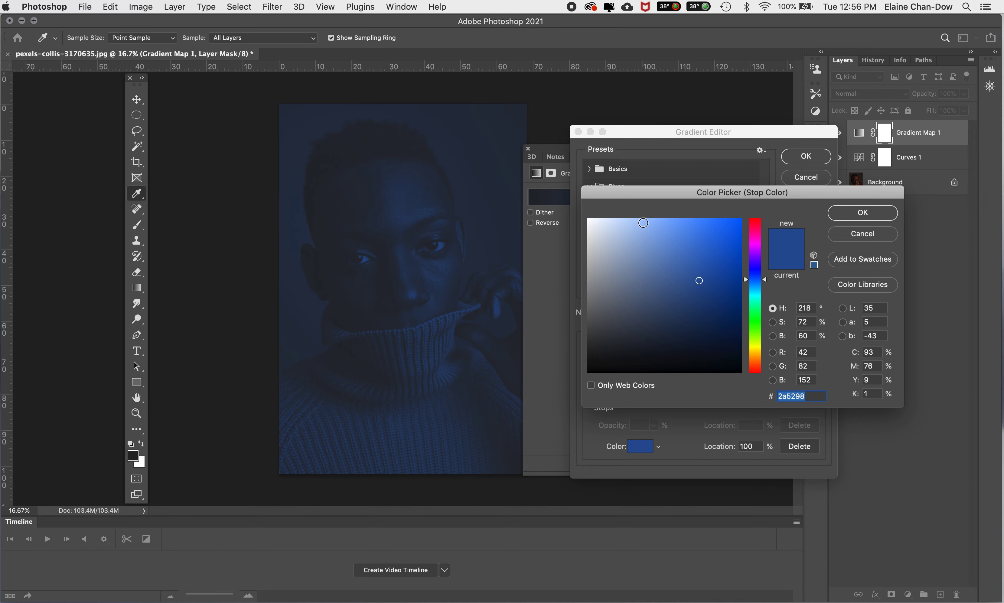
pyautogui.click(643, 223)
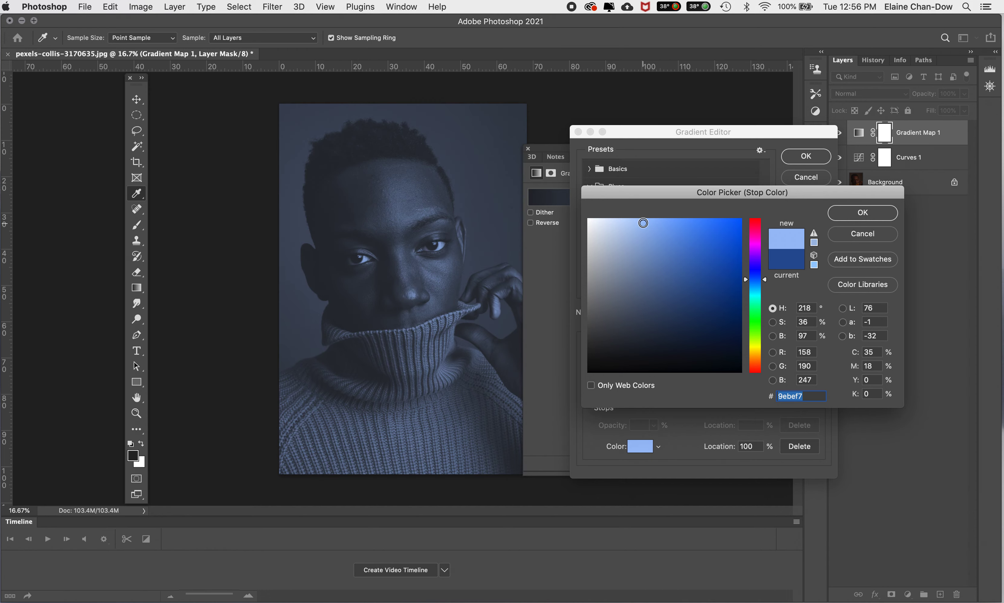
pyautogui.moveTo(621, 227); pyautogui.dragTo(626, 224)
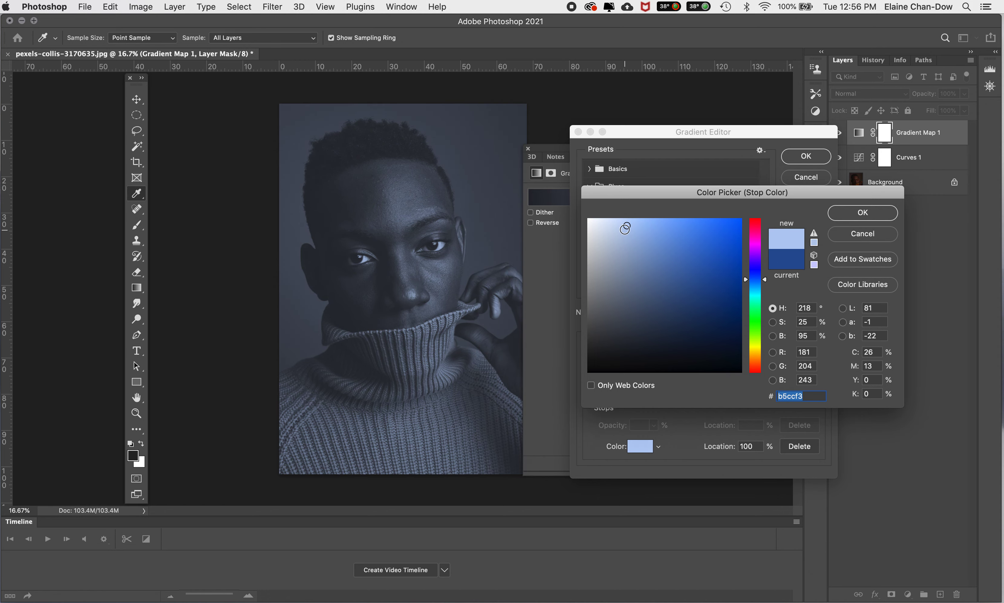
pyautogui.click(876, 216)
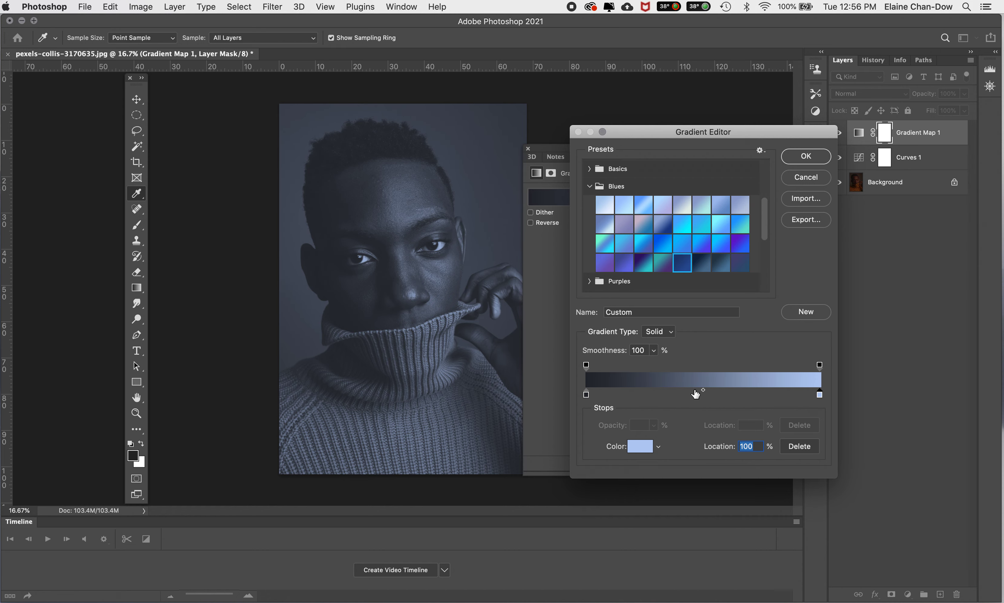
# Add a colour stop at 50% to the gradient, colour it a muted medium blue, and accept the edited gradient.
pyautogui.click(693, 394)
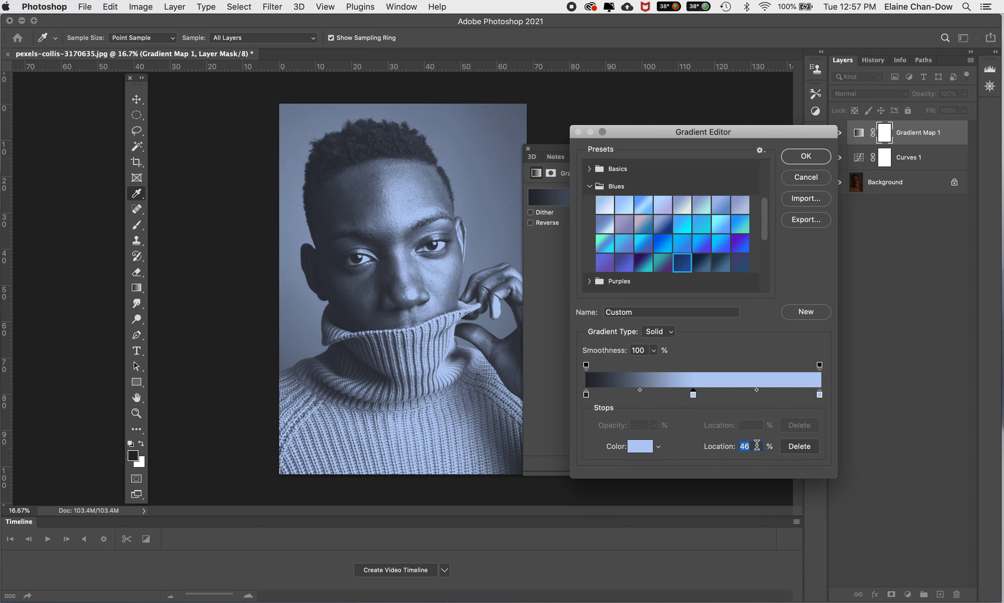
pyautogui.write('50')
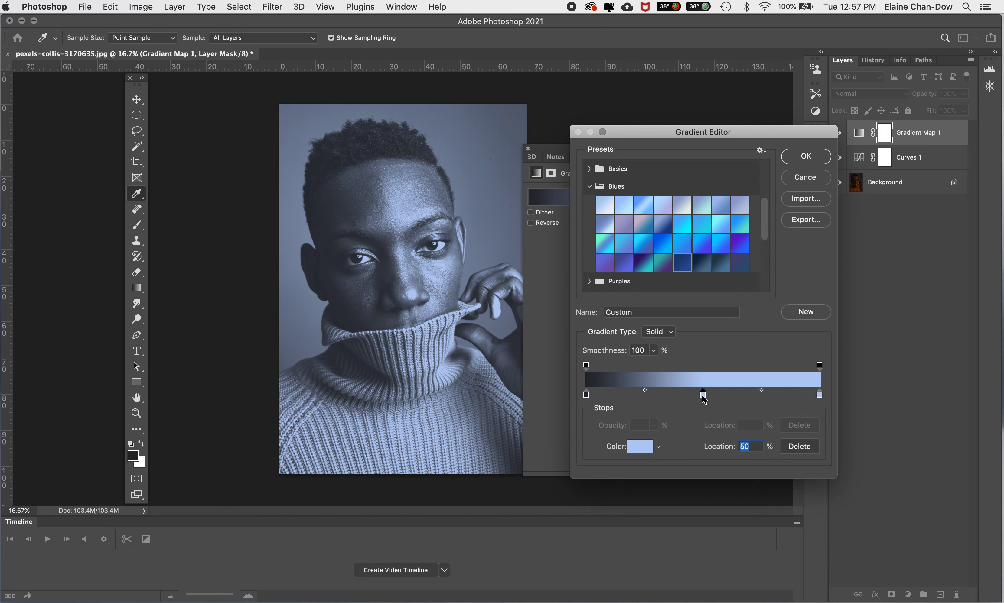
pyautogui.doubleClick(702, 395)
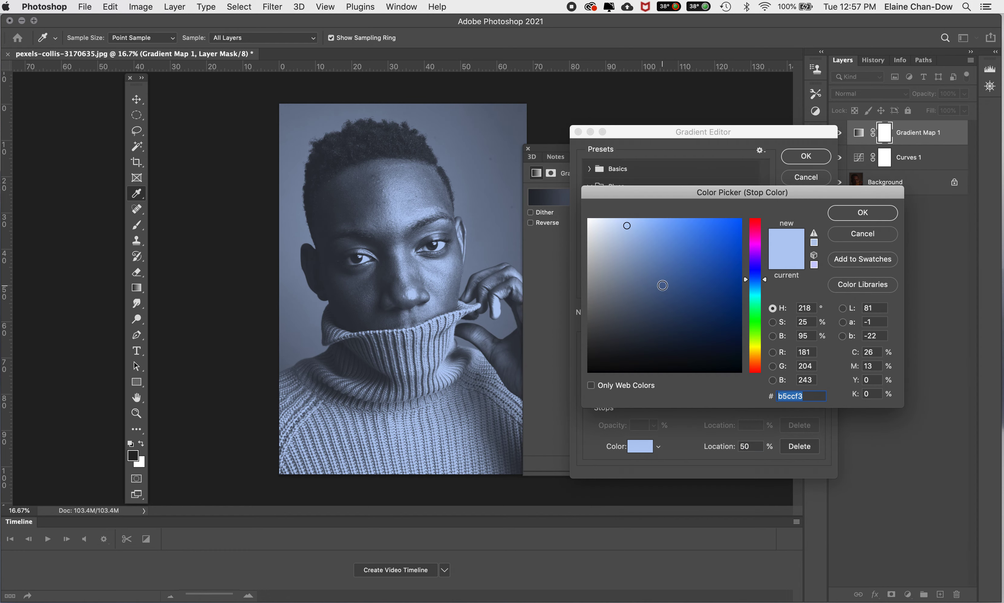
pyautogui.click(663, 291)
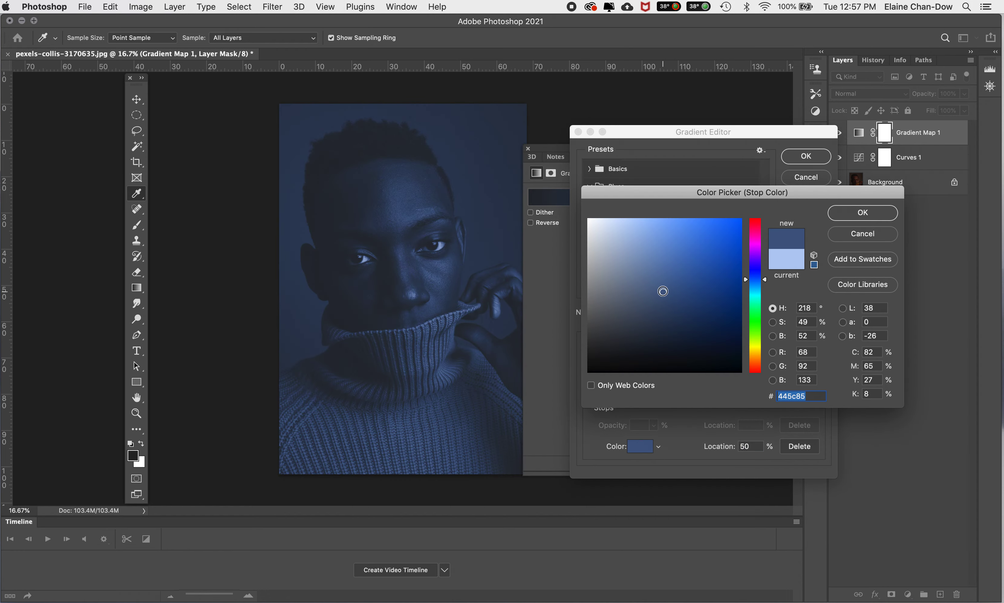
pyautogui.click(654, 286)
pyautogui.click(862, 214)
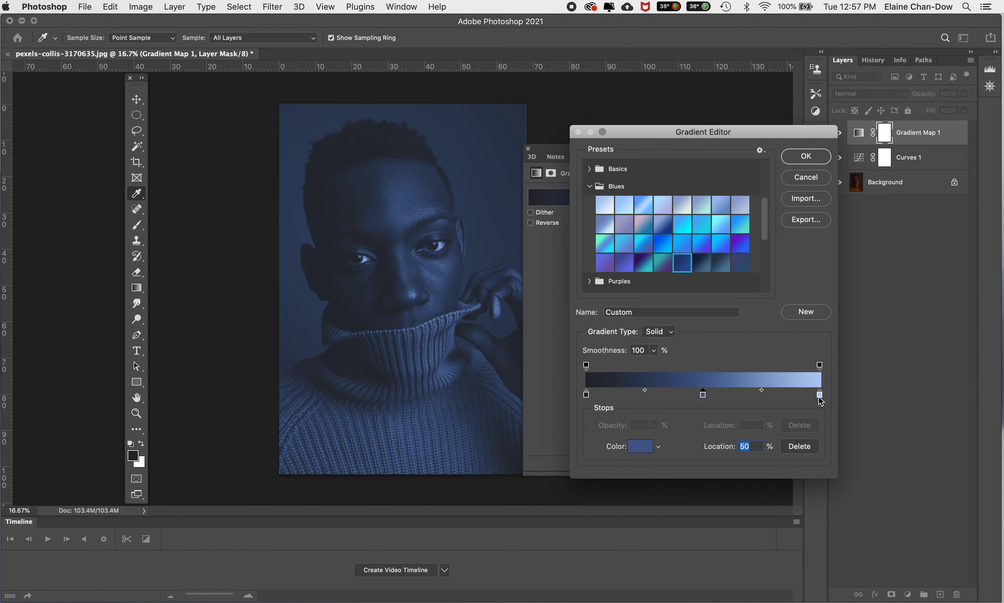
pyautogui.click(809, 160)
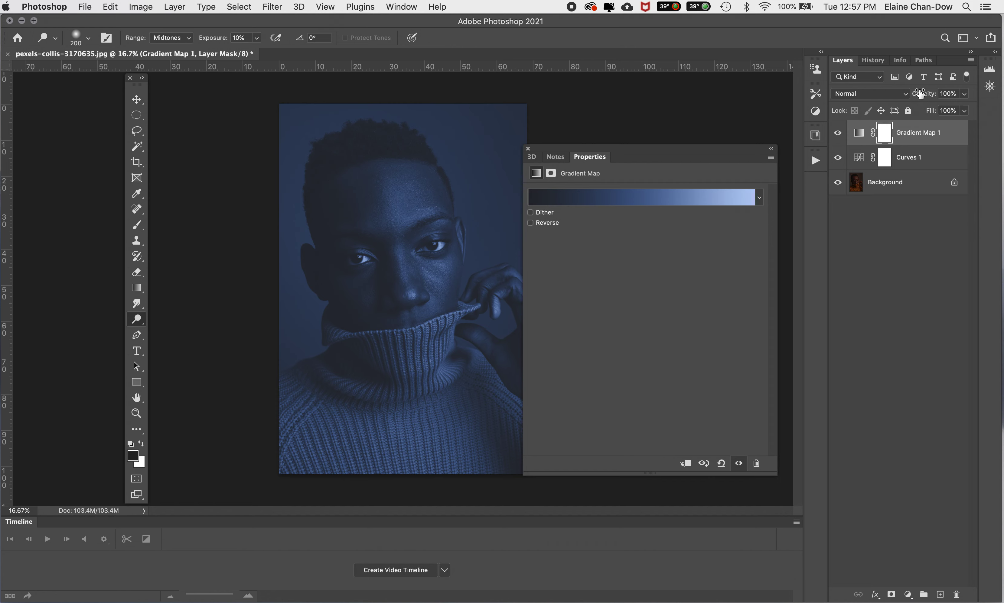
# Set the gradient map layer's blend mode to Overlay and reduce its opacity to about 71%.
pyautogui.click(866, 93)
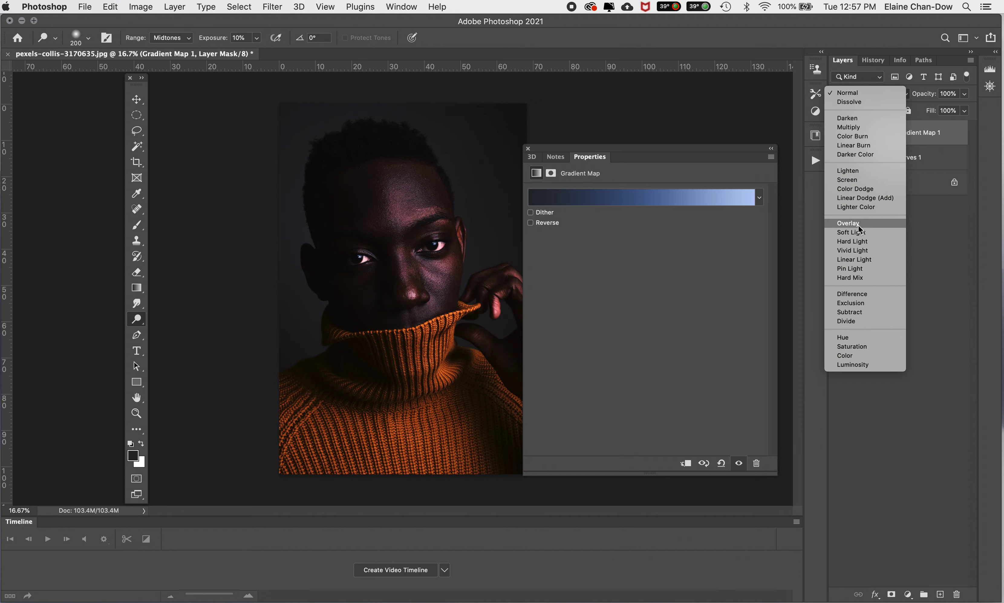
pyautogui.click(858, 224)
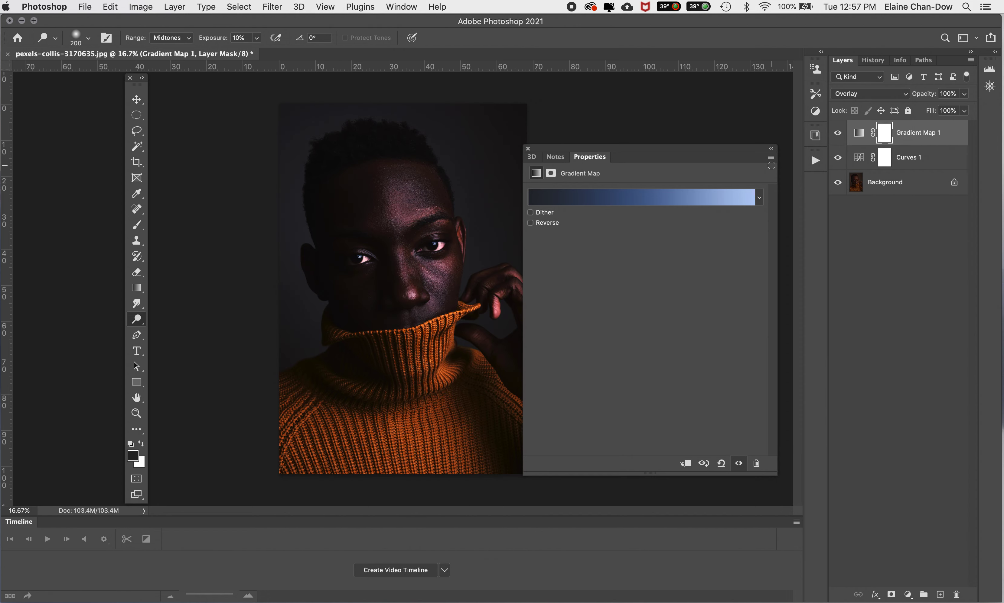
pyautogui.click(964, 94)
pyautogui.moveTo(964, 108); pyautogui.dragTo(940, 110)
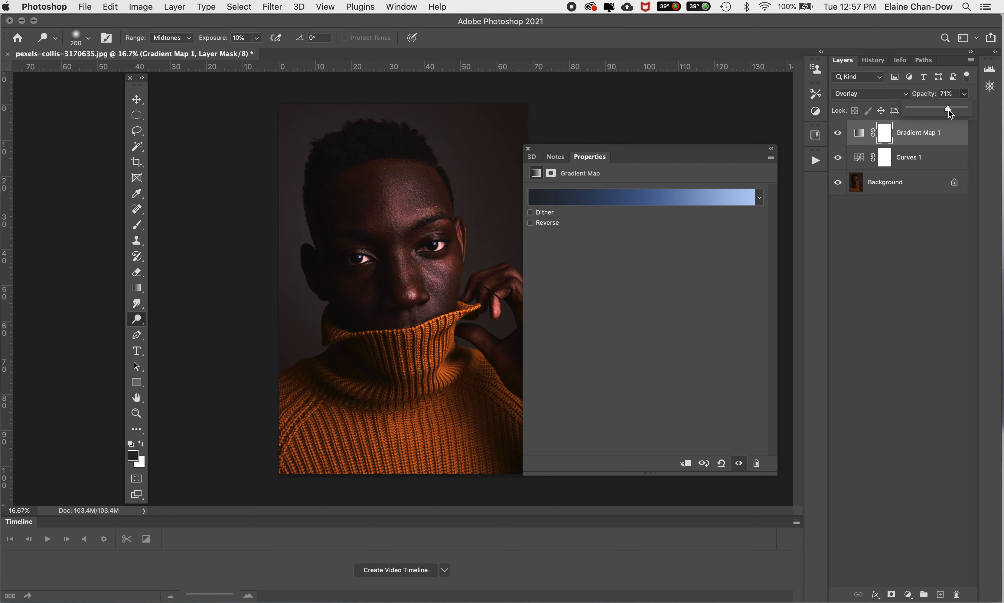
pyautogui.click(860, 134)
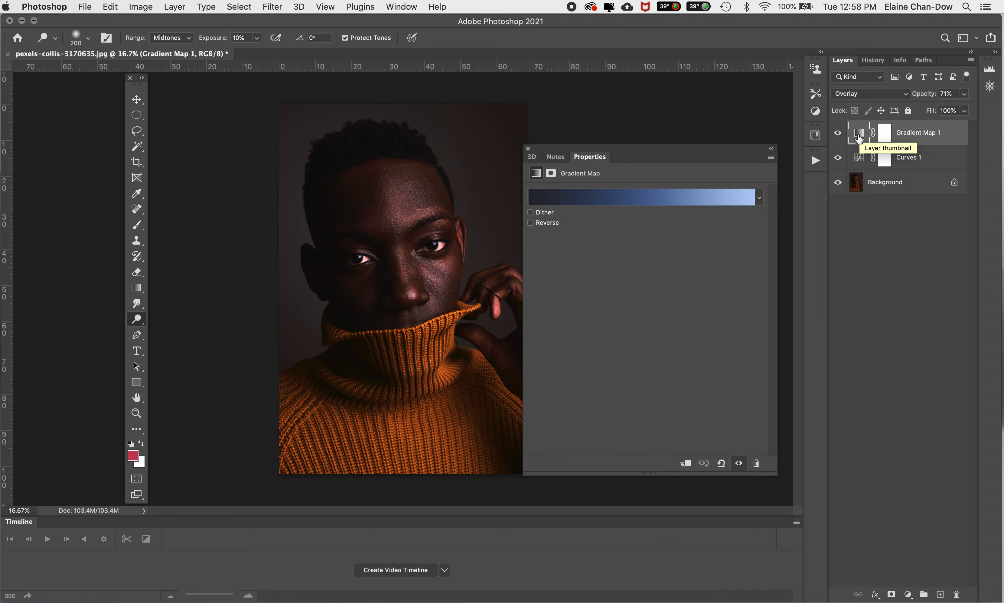
pyautogui.click(623, 200)
pyautogui.click(631, 207)
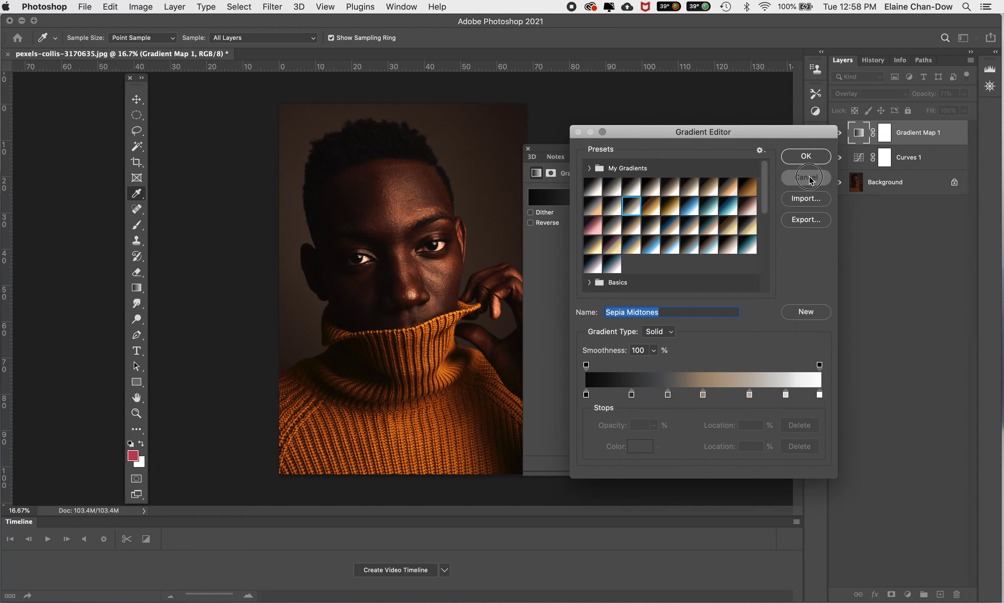
pyautogui.click(807, 178)
# Reopen the gradient map's gradient for editing and recolour its 50% stop to the teal 47868a.
pyautogui.click(631, 199)
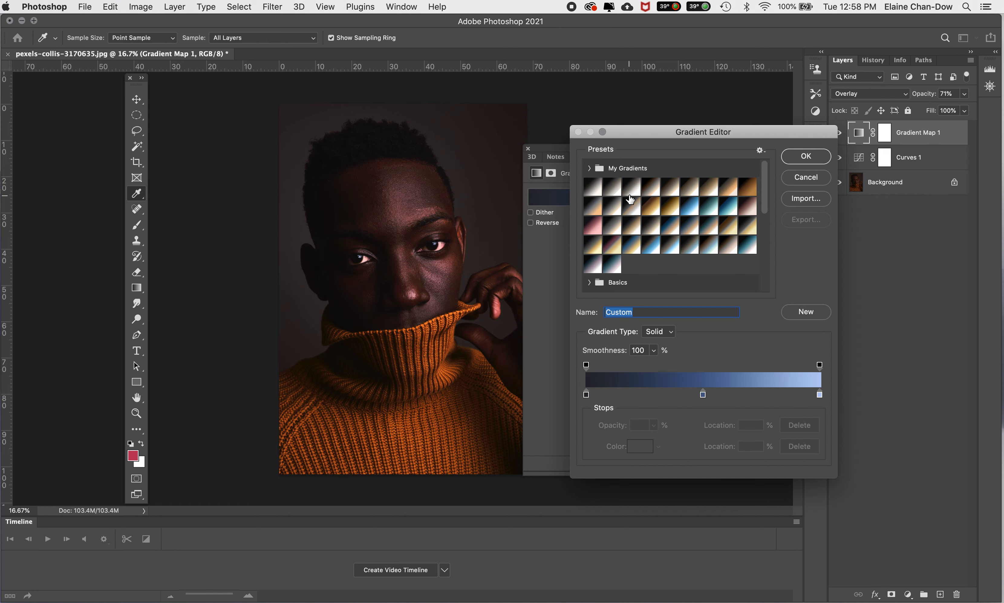
pyautogui.click(703, 395)
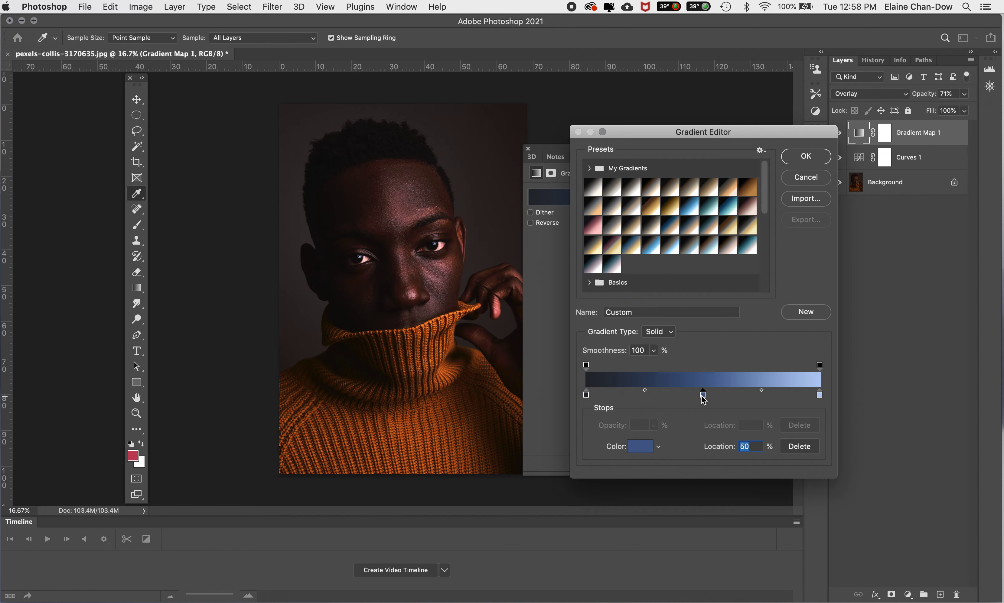
pyautogui.doubleClick(702, 395)
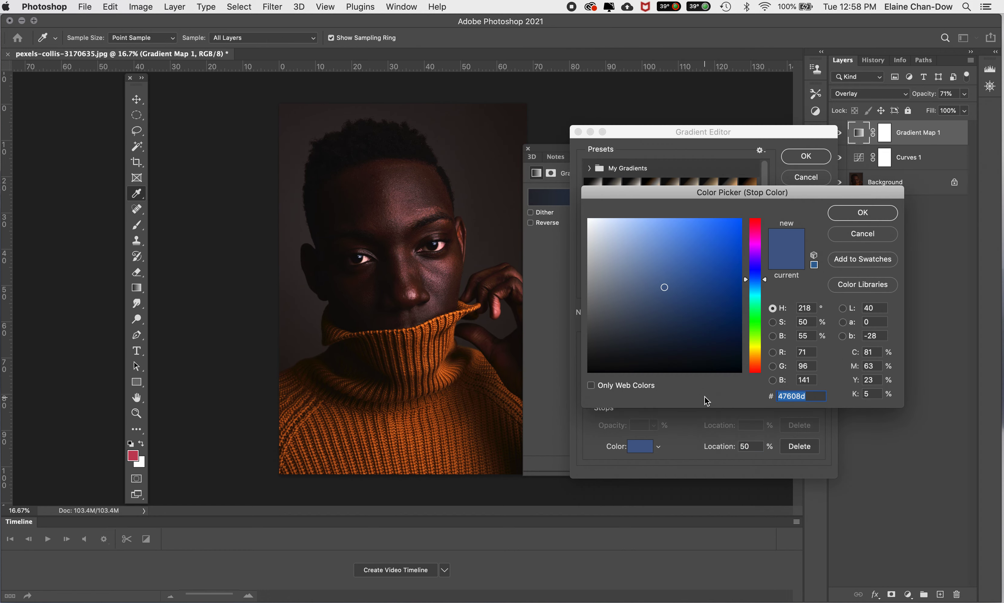
pyautogui.moveTo(764, 283)
pyautogui.mouseDown()
pyautogui.moveTo(767, 299)
pyautogui.moveTo(766, 289)
pyautogui.mouseUp()
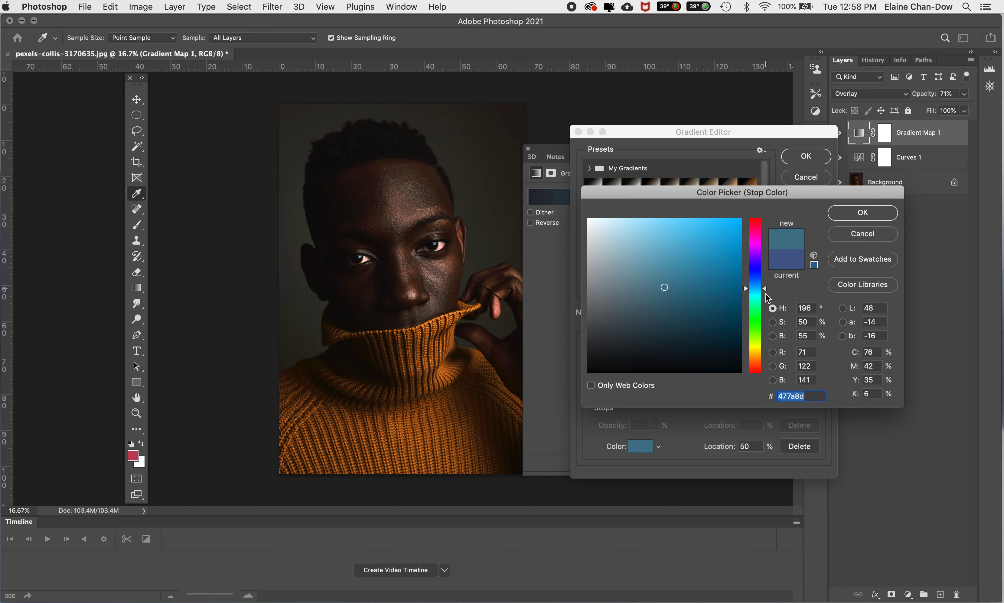
pyautogui.click(673, 289)
pyautogui.moveTo(674, 289); pyautogui.dragTo(661, 289)
pyautogui.moveTo(765, 289); pyautogui.dragTo(765, 293)
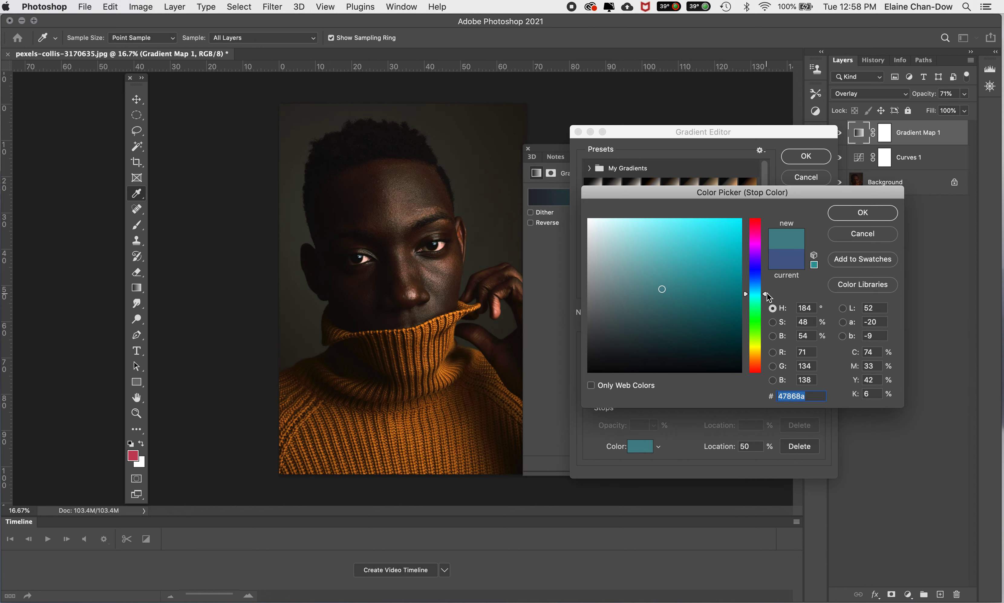
# Darken and desaturate the 50% stop's teal, shift its hue to about 193°, and accept the edited gradient.
pyautogui.click(637, 295)
pyautogui.click(650, 301)
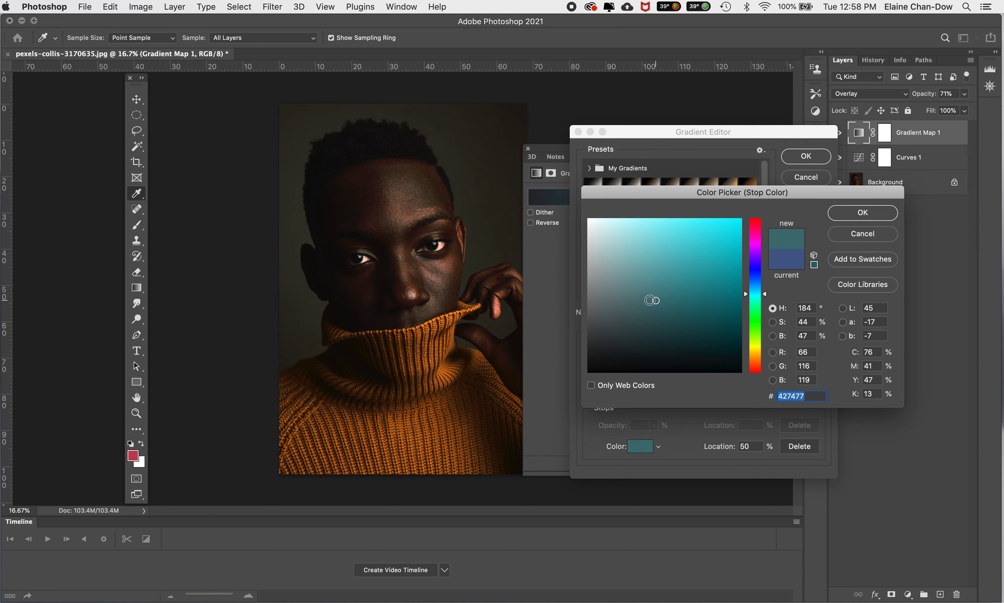
pyautogui.click(641, 304)
pyautogui.moveTo(765, 294); pyautogui.dragTo(763, 289)
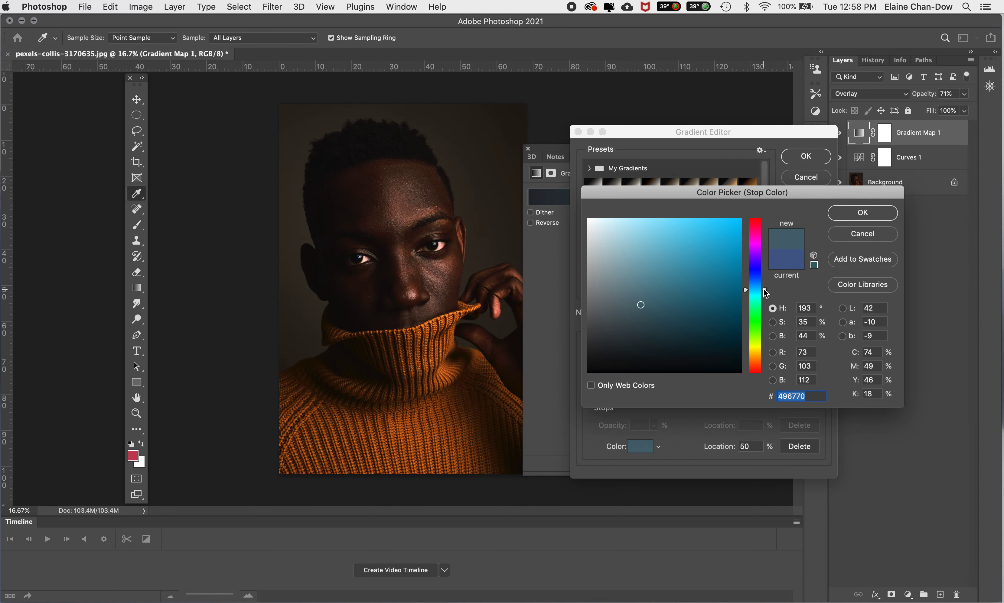
pyautogui.click(656, 302)
pyautogui.click(646, 300)
pyautogui.click(857, 214)
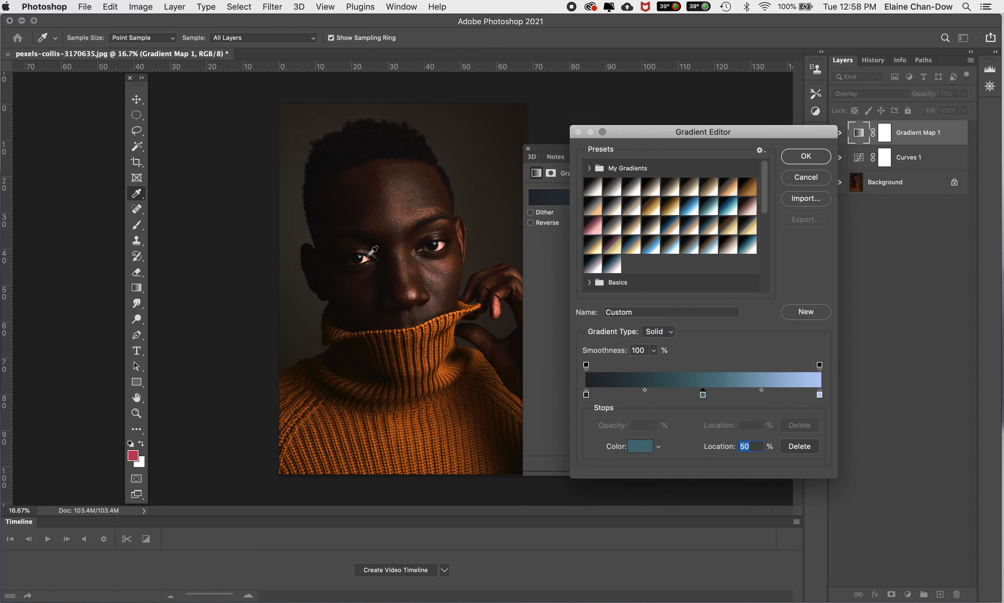
pyautogui.click(804, 157)
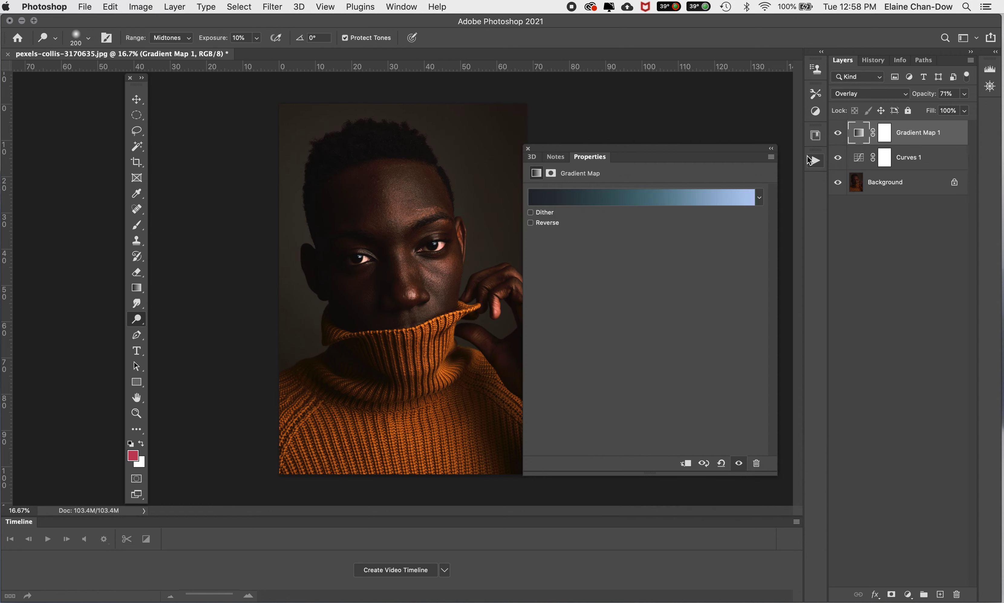
# Edit the gradient again and try the muted tan bfa790 for its end stop at 100%.
pyautogui.click(750, 200)
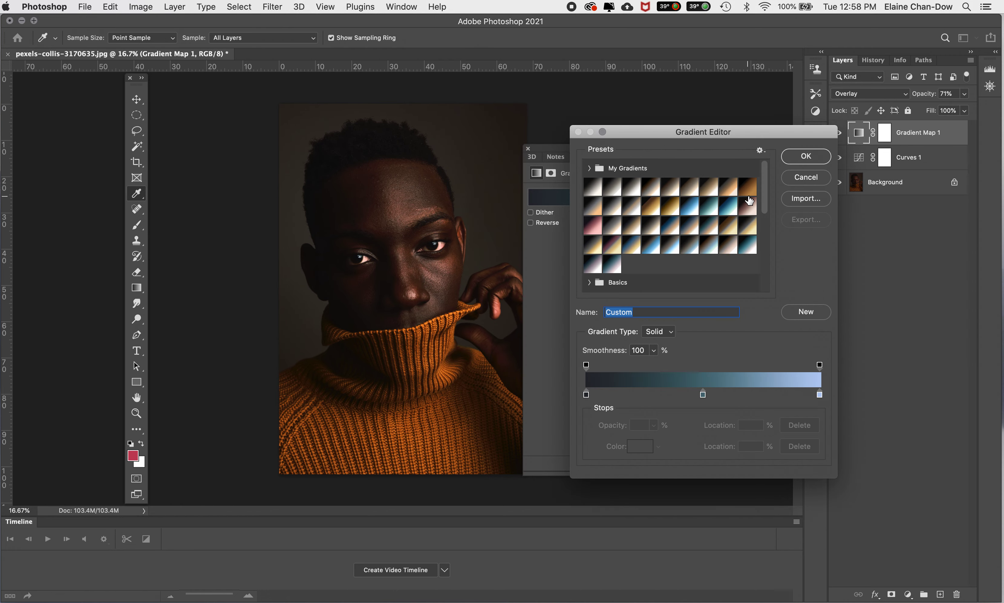
pyautogui.click(819, 394)
pyautogui.doubleClick(819, 395)
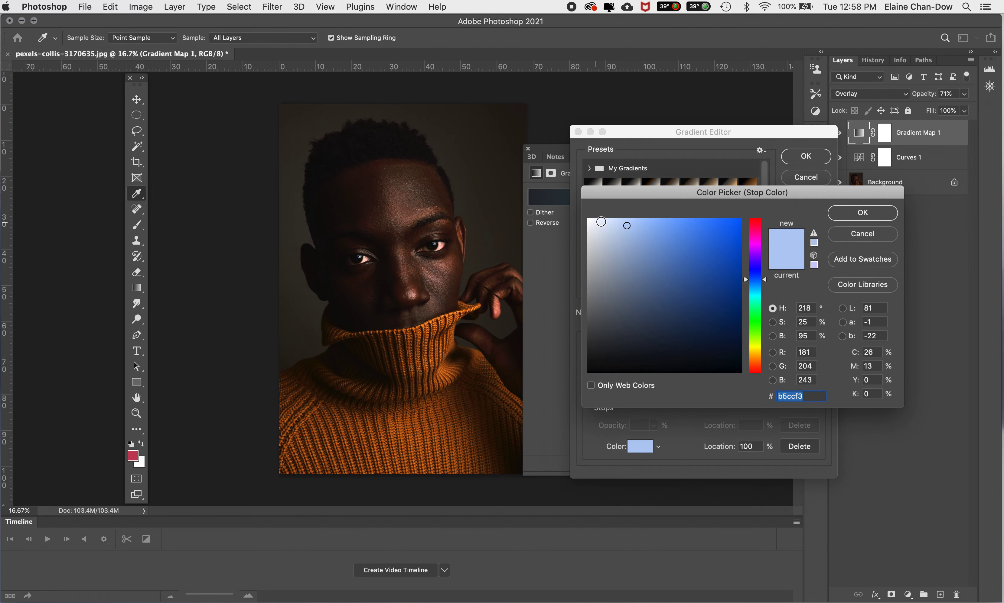
pyautogui.moveTo(765, 280); pyautogui.dragTo(766, 276)
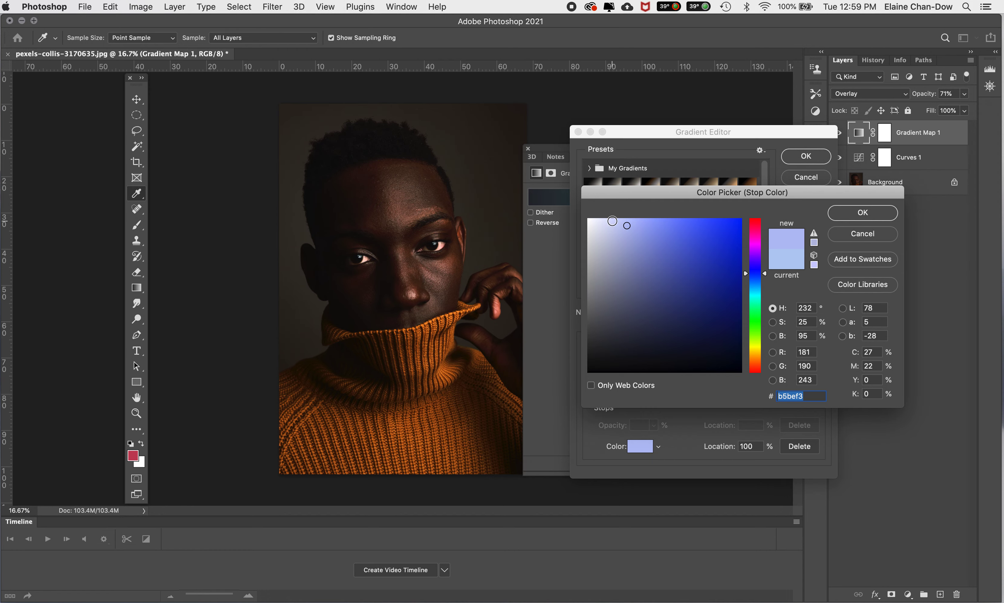
pyautogui.click(615, 224)
pyautogui.moveTo(615, 224)
pyautogui.mouseDown()
pyautogui.moveTo(606, 236)
pyautogui.moveTo(633, 257)
pyautogui.moveTo(625, 256)
pyautogui.mouseUp()
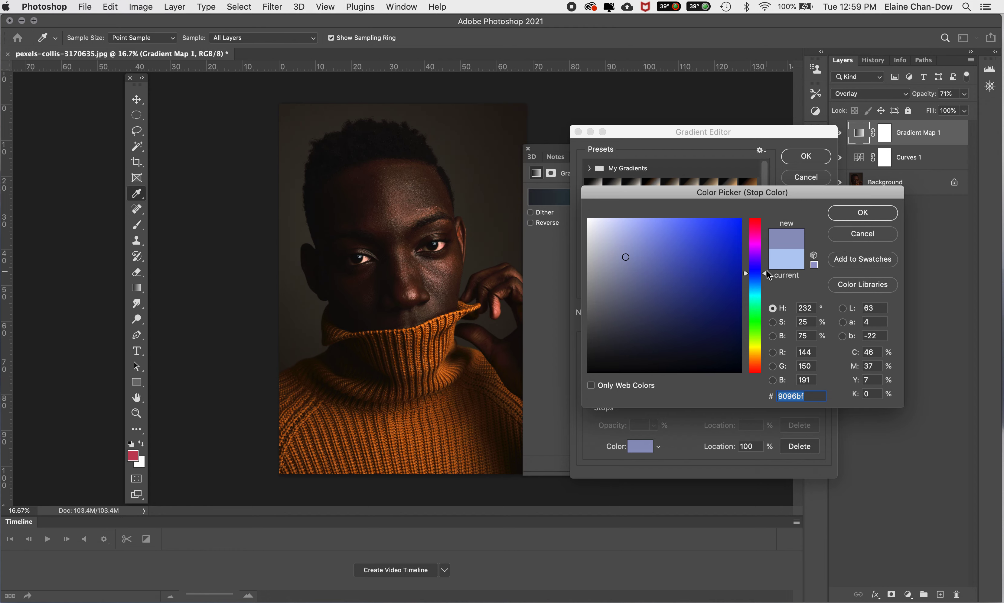
pyautogui.moveTo(767, 277); pyautogui.dragTo(762, 365)
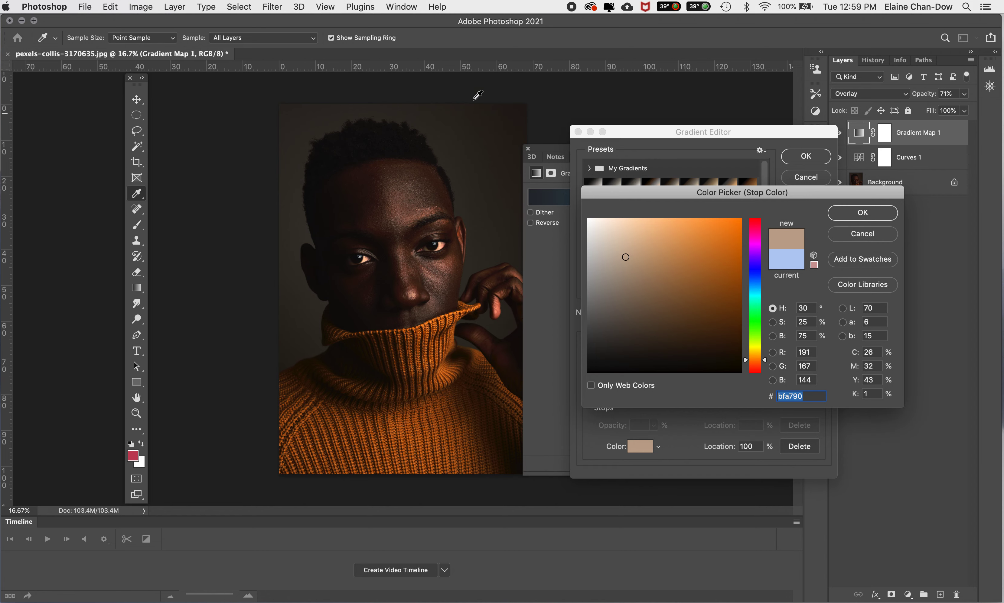
# Recolour the gradient's 100% stop to a light periwinkle close to a0a1e6 and accept the edited gradient.
pyautogui.click(764, 360)
pyautogui.moveTo(764, 362); pyautogui.dragTo(767, 271)
pyautogui.click(713, 320)
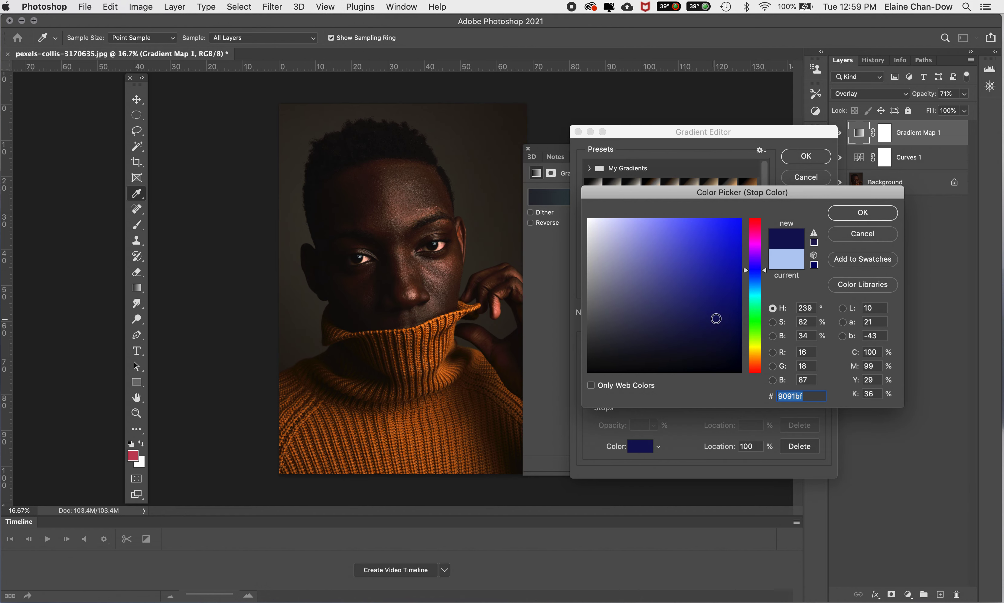
pyautogui.click(721, 280)
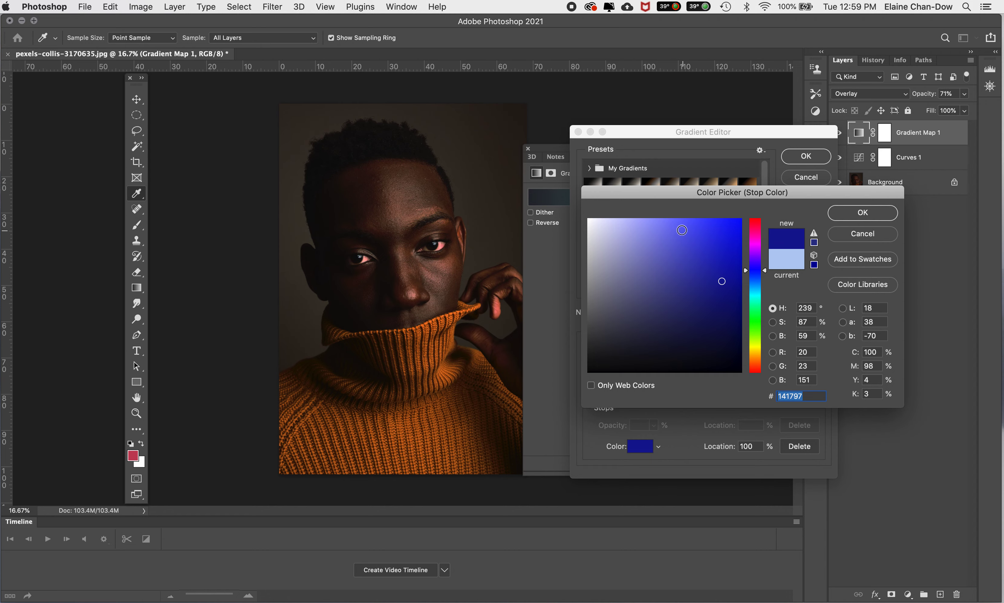
pyautogui.click(629, 220)
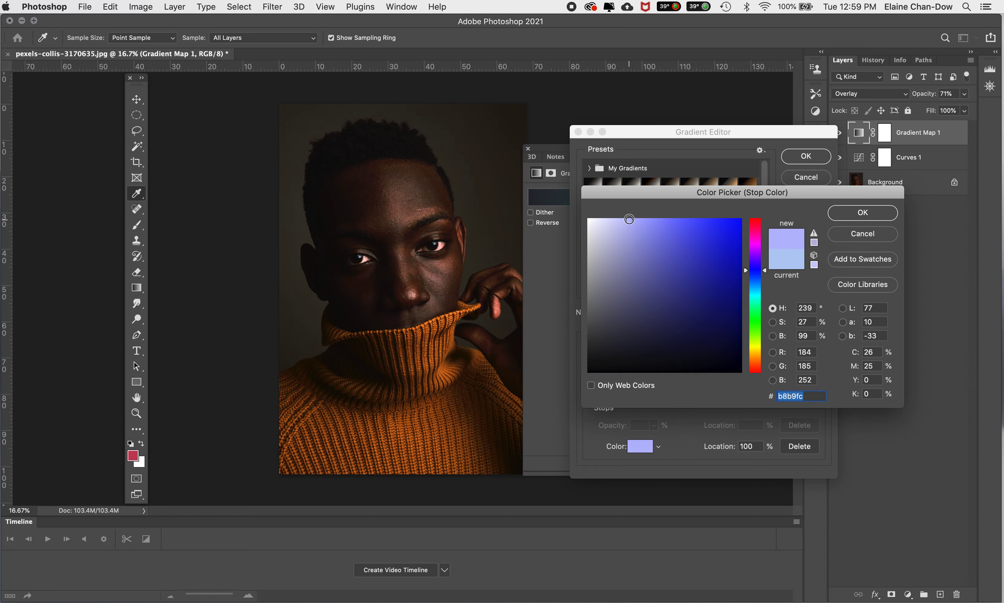
pyautogui.click(615, 221)
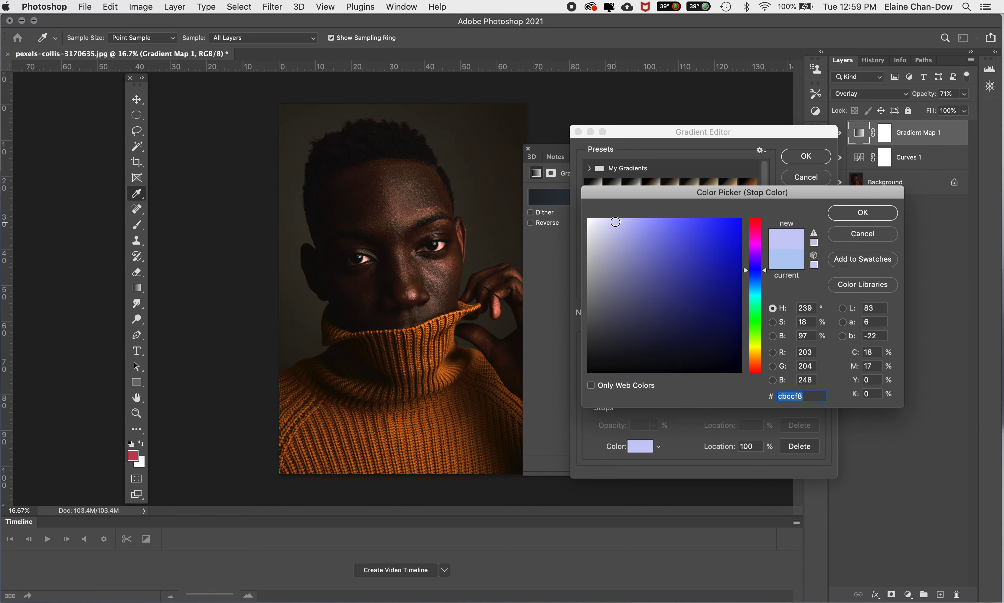
pyautogui.click(634, 233)
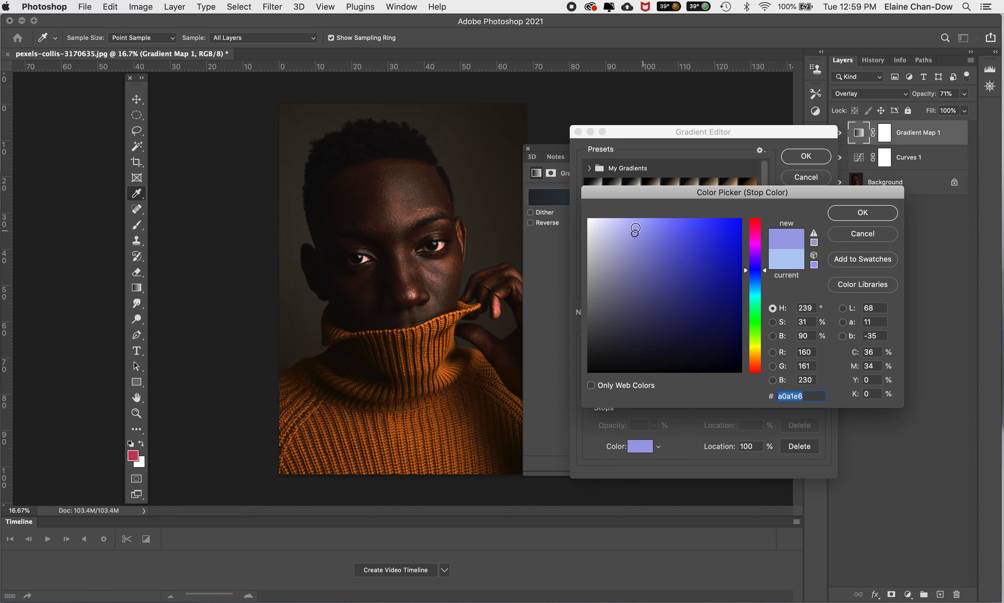
pyautogui.moveTo(763, 270); pyautogui.dragTo(761, 271)
pyautogui.click(854, 221)
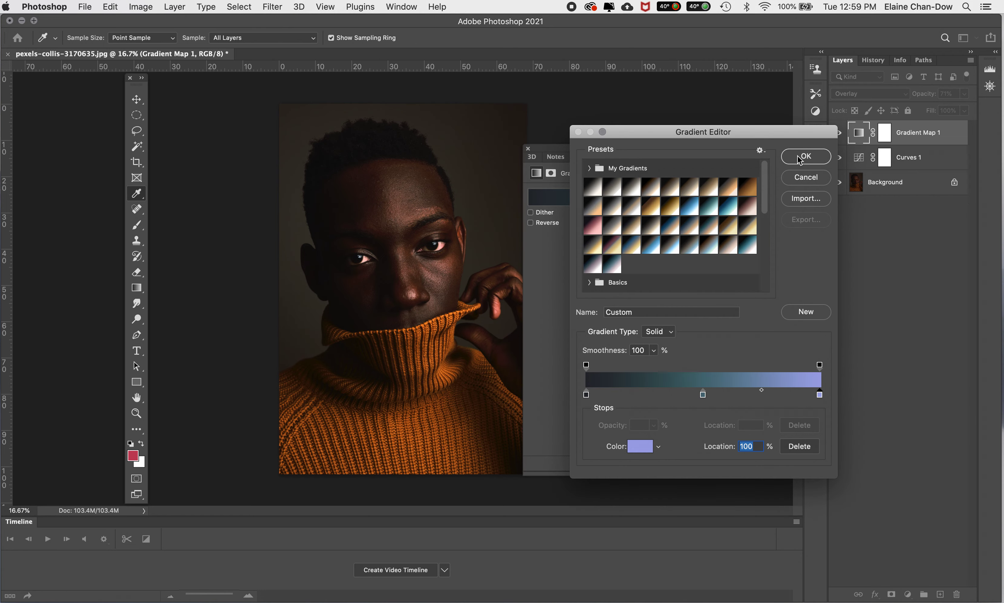
pyautogui.click(801, 160)
# Try the gradient map layer at 100% opacity, then return it to 71%.
pyautogui.click(965, 95)
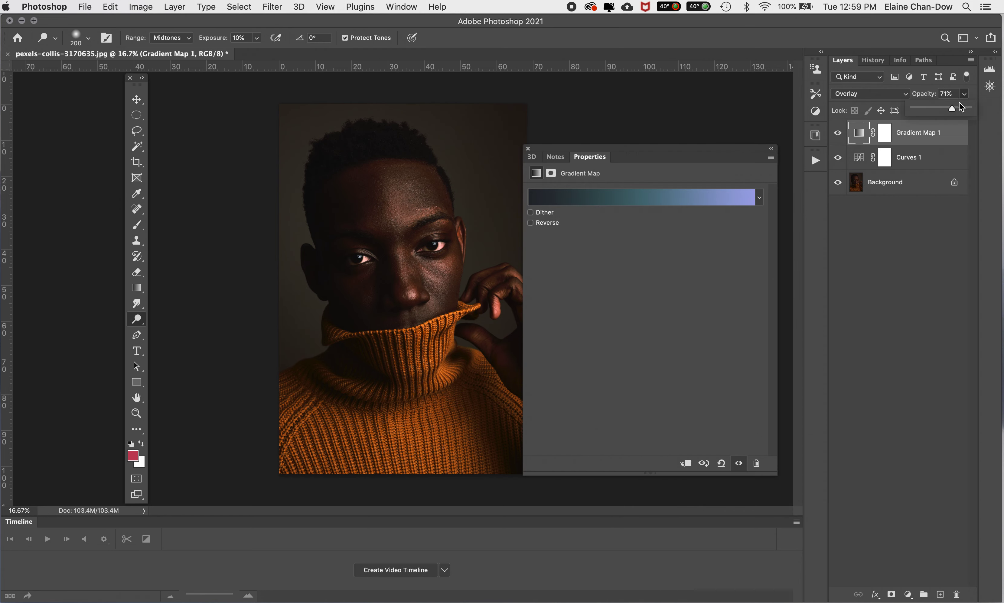
pyautogui.moveTo(949, 108); pyautogui.dragTo(976, 112)
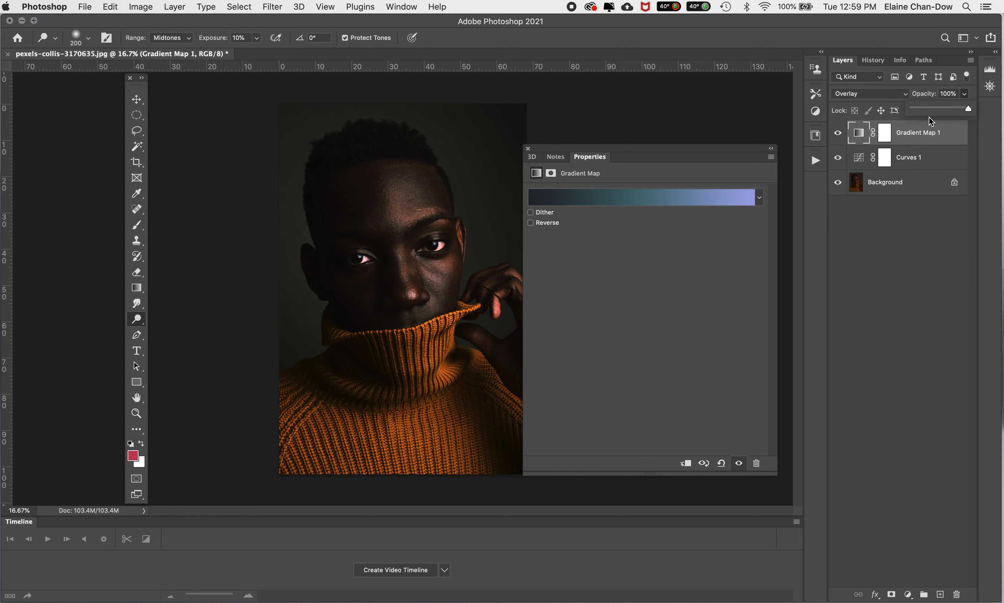
pyautogui.moveTo(966, 108); pyautogui.dragTo(952, 108)
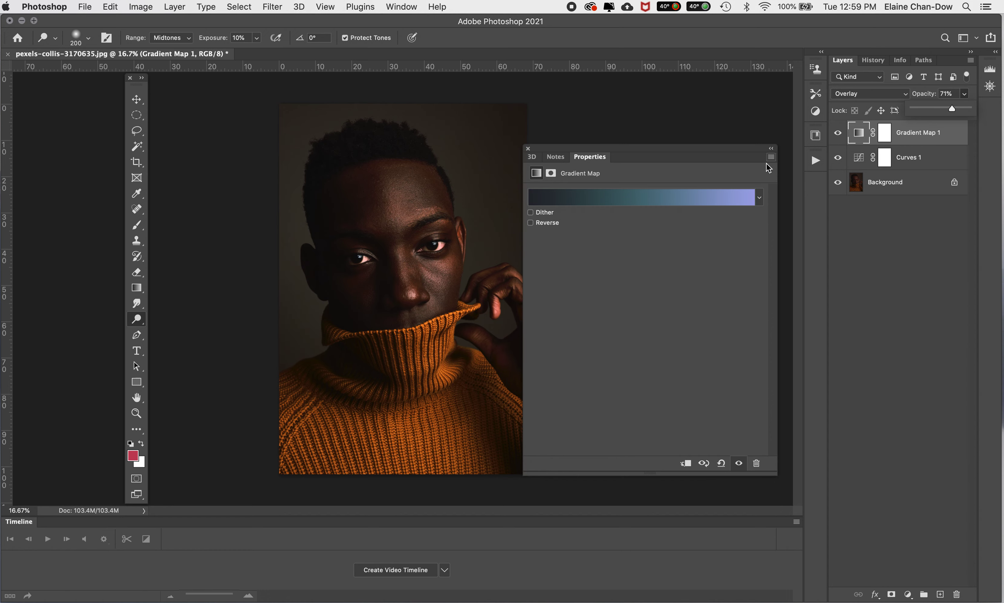
# Apply the Blue 1 preset from My Gradients to the gradient map and close its properties.
pyautogui.click(759, 198)
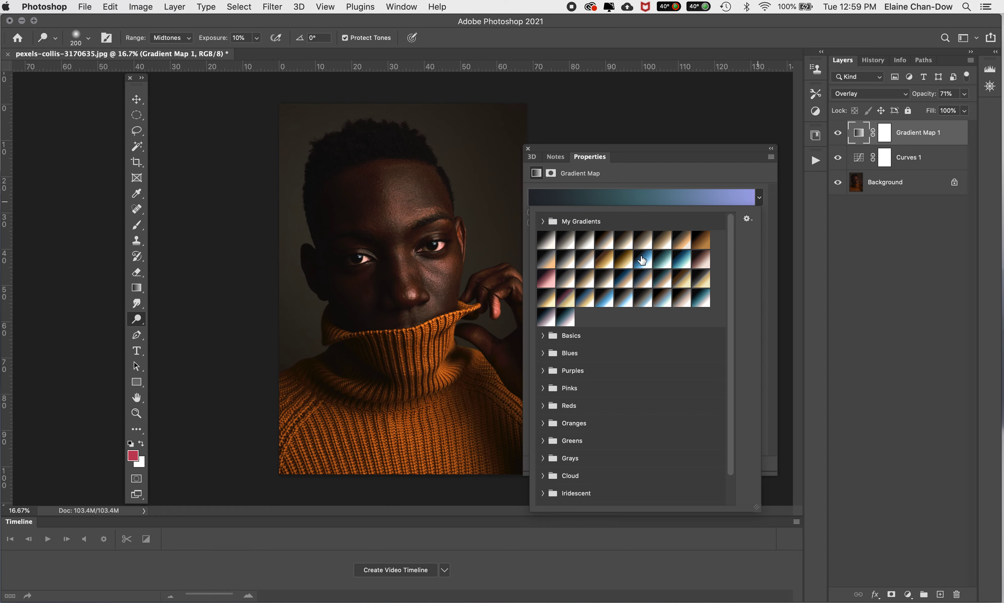
pyautogui.click(641, 258)
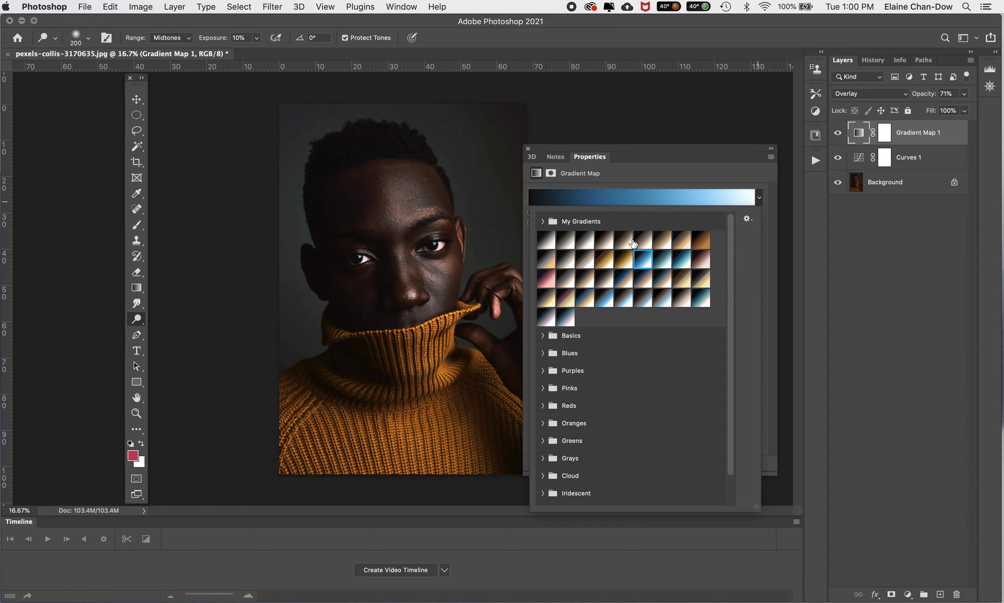
pyautogui.click(529, 150)
pyautogui.click(529, 149)
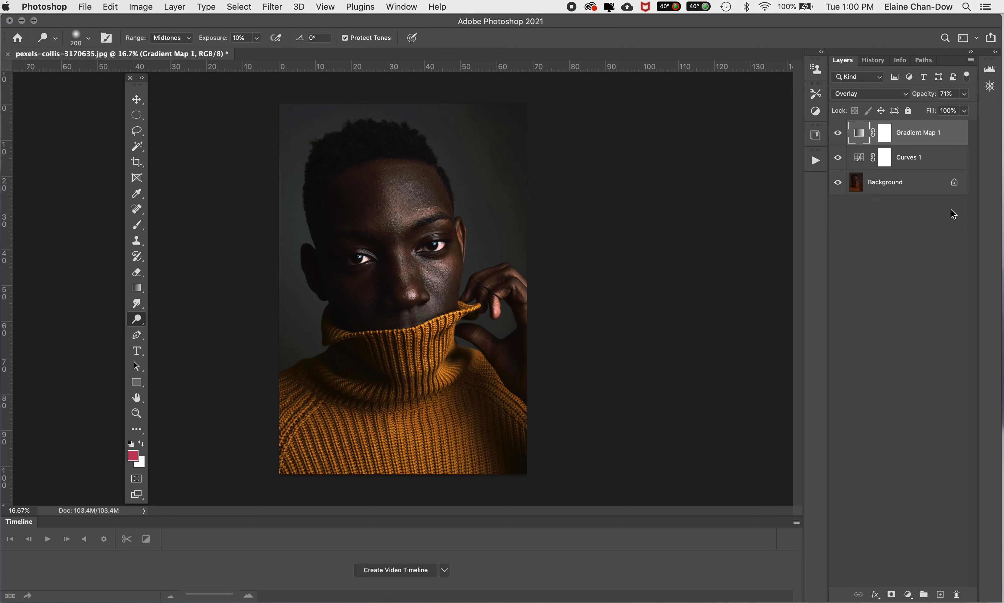
# Fine-tune the white point of the Curves 1 adjustment to input 142 and close its properties.
pyautogui.click(859, 165)
pyautogui.doubleClick(859, 165)
pyautogui.moveTo(665, 384); pyautogui.dragTo(661, 384)
pyautogui.moveTo(663, 385); pyautogui.dragTo(667, 383)
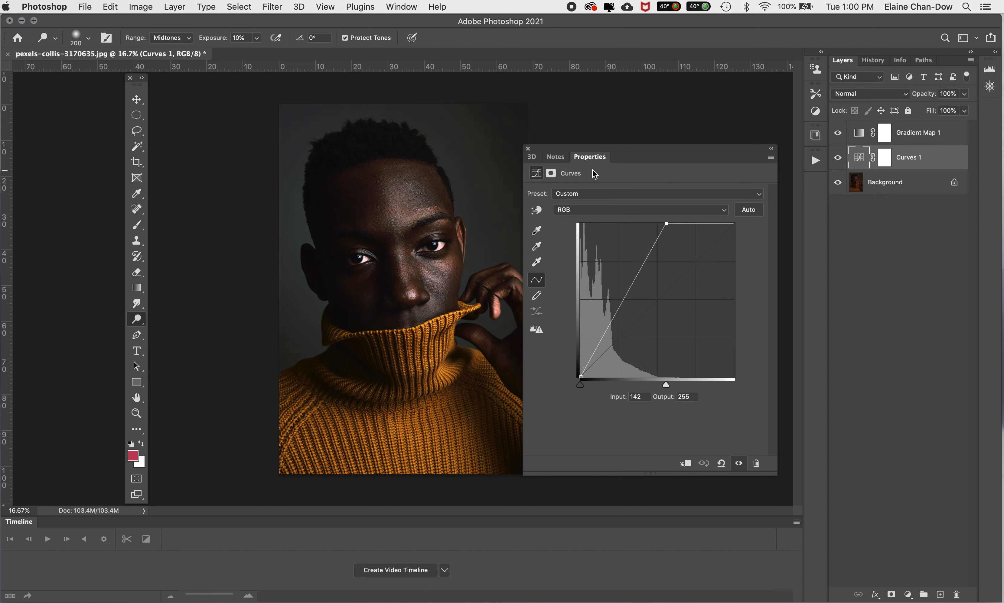
pyautogui.click(527, 150)
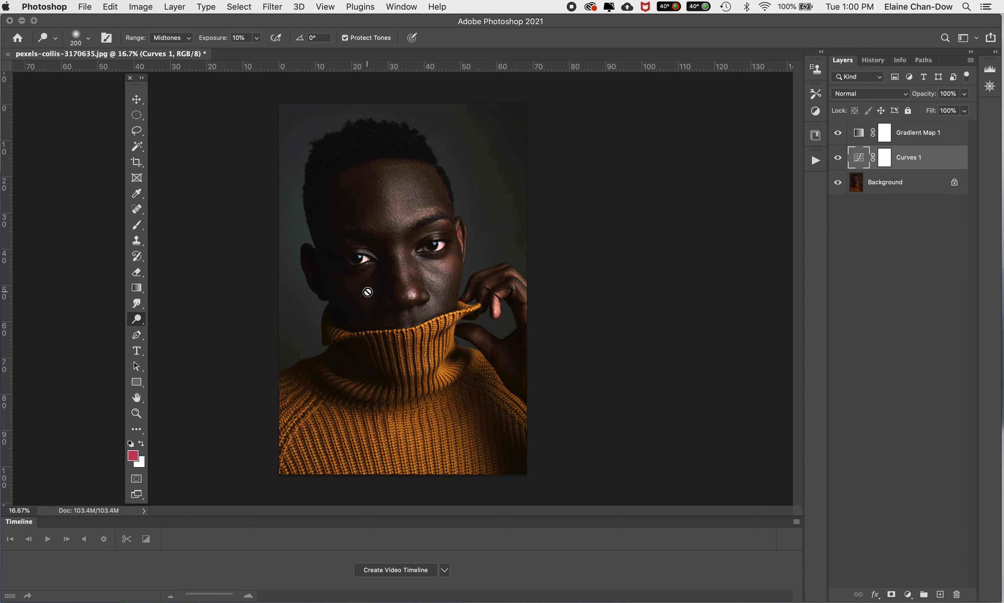
# Open the gradient map's gradient for editing and merge its doubled dark stops into a single one at 0%.
pyautogui.click(921, 185)
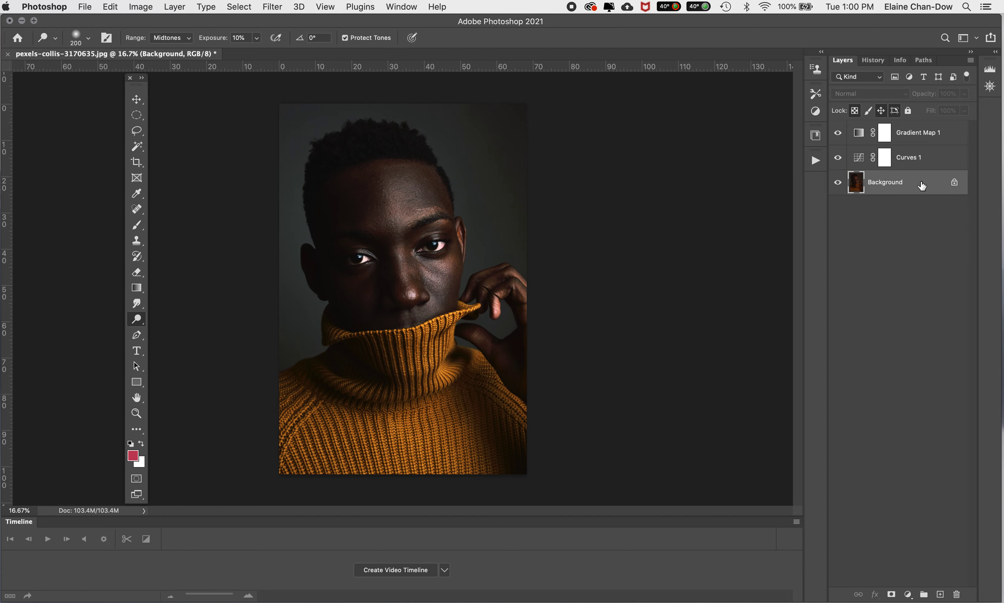
pyautogui.doubleClick(857, 135)
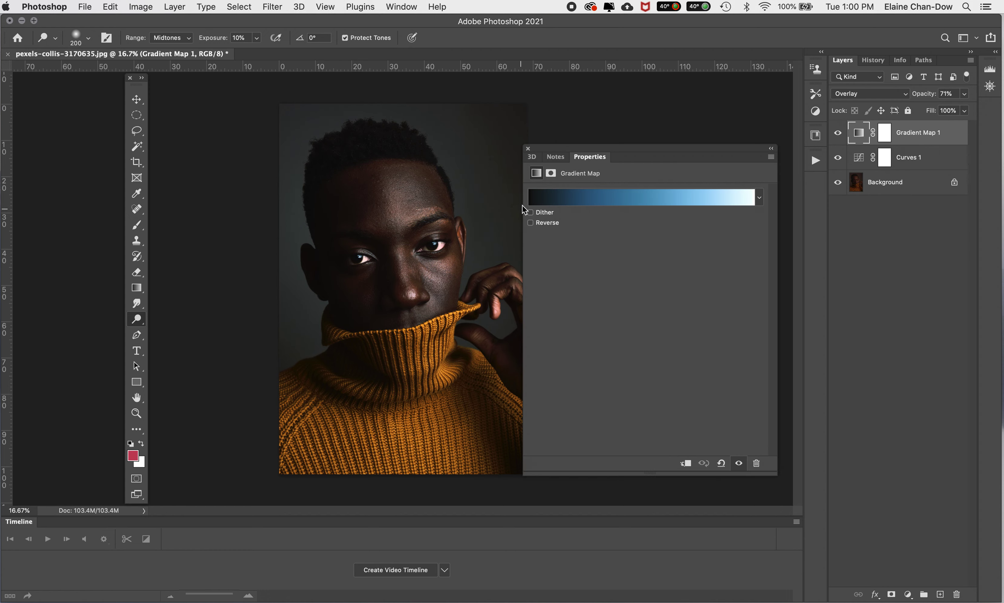
pyautogui.click(537, 195)
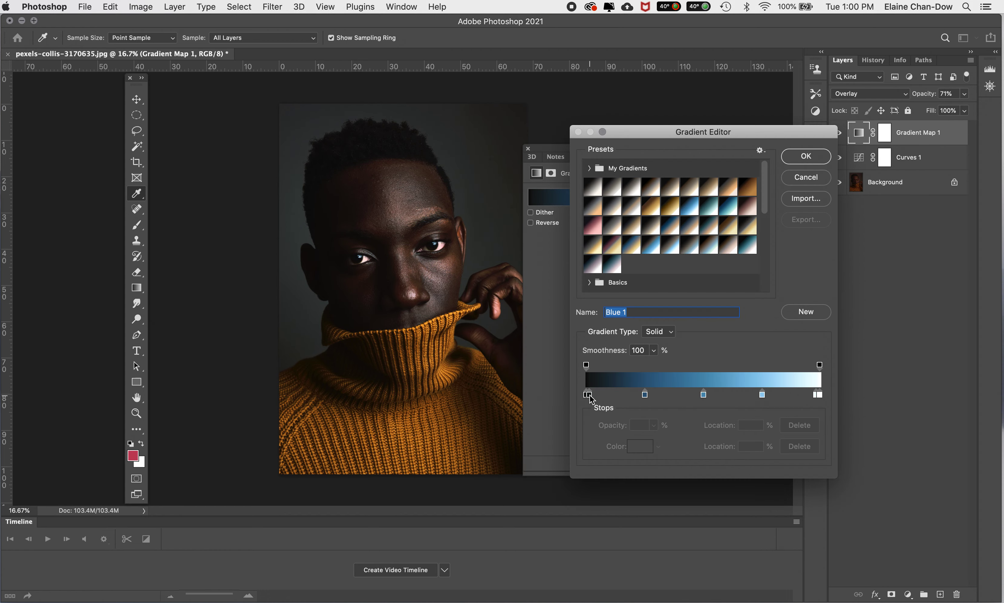
pyautogui.moveTo(589, 393); pyautogui.dragTo(599, 393)
pyautogui.click(599, 395)
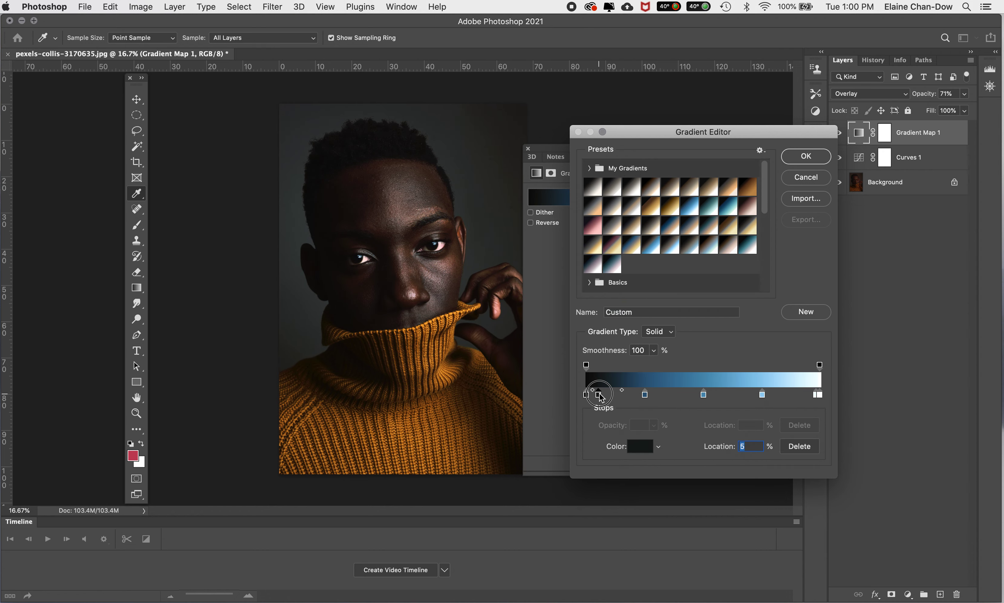
pyautogui.moveTo(599, 395)
pyautogui.mouseDown()
pyautogui.moveTo(608, 394)
pyautogui.moveTo(563, 405)
pyautogui.moveTo(604, 395)
pyautogui.moveTo(586, 397)
pyautogui.mouseUp()
pyautogui.click(587, 367)
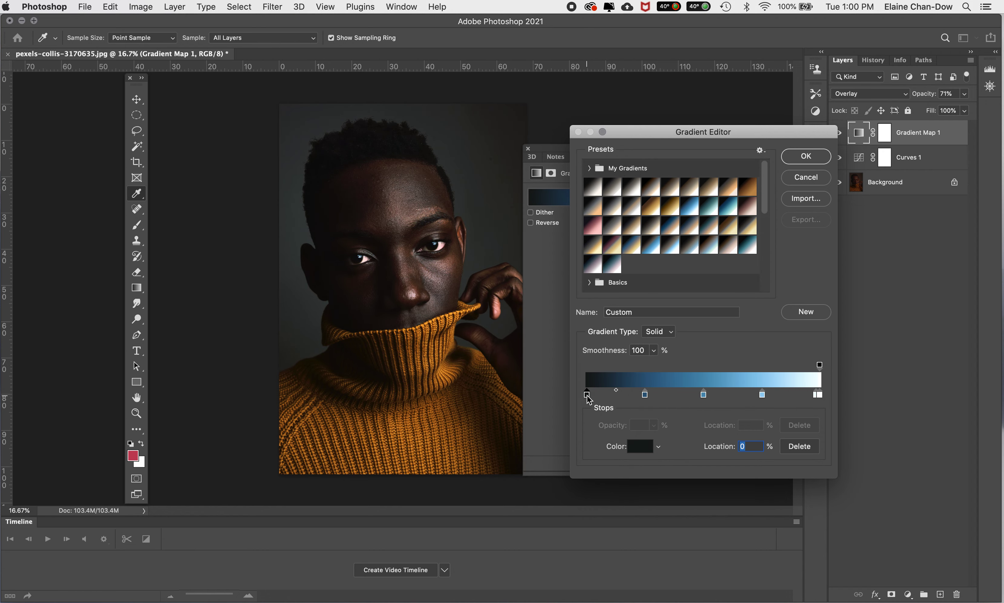
# Recolour the gradient's 0% stop to a dark slate close to 1d2323, accept the gradient and close the gradient map's properties.
pyautogui.click(638, 448)
pyautogui.click(612, 351)
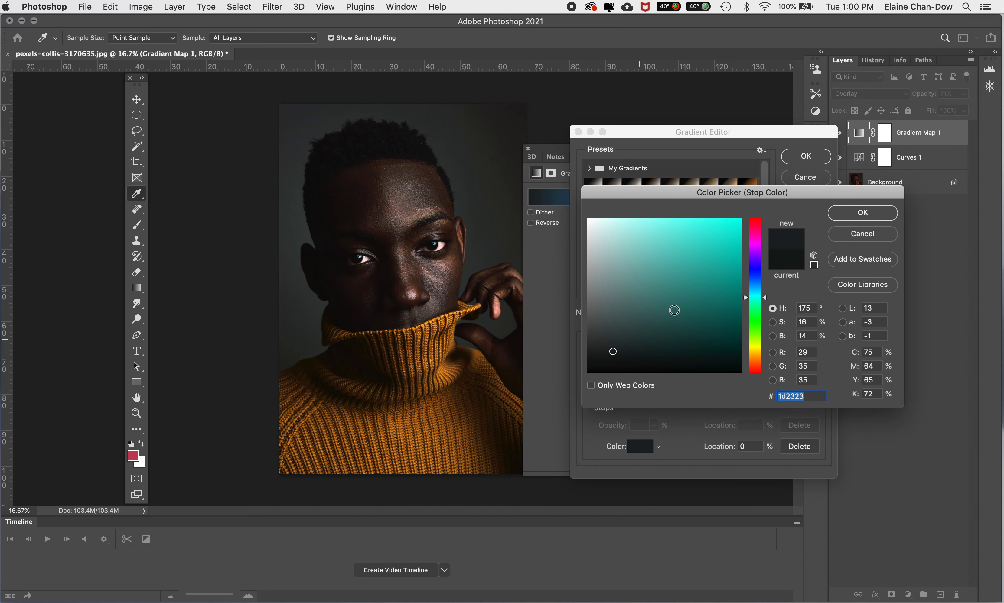
pyautogui.click(862, 213)
pyautogui.click(806, 156)
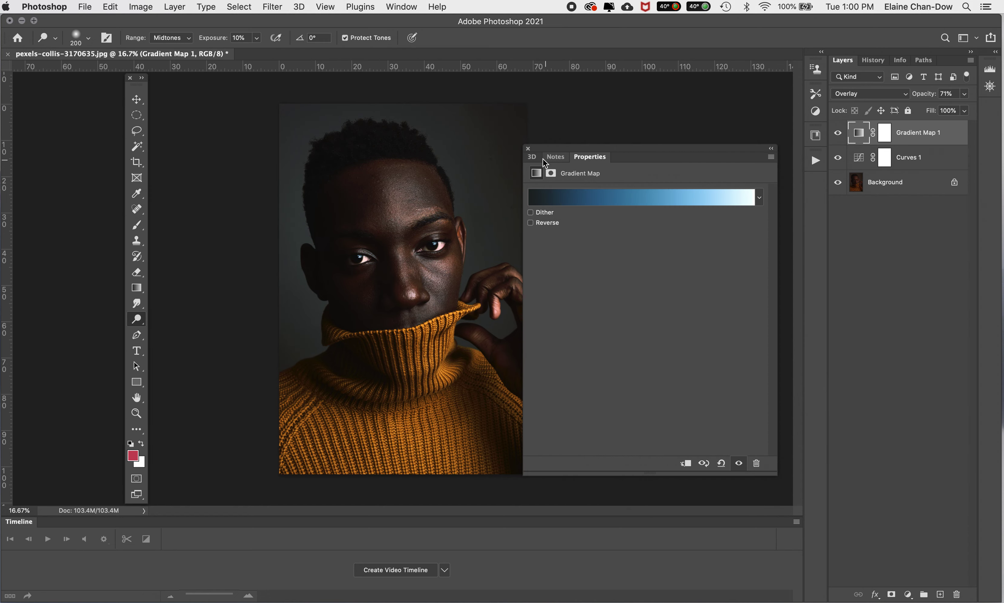
pyautogui.click(528, 150)
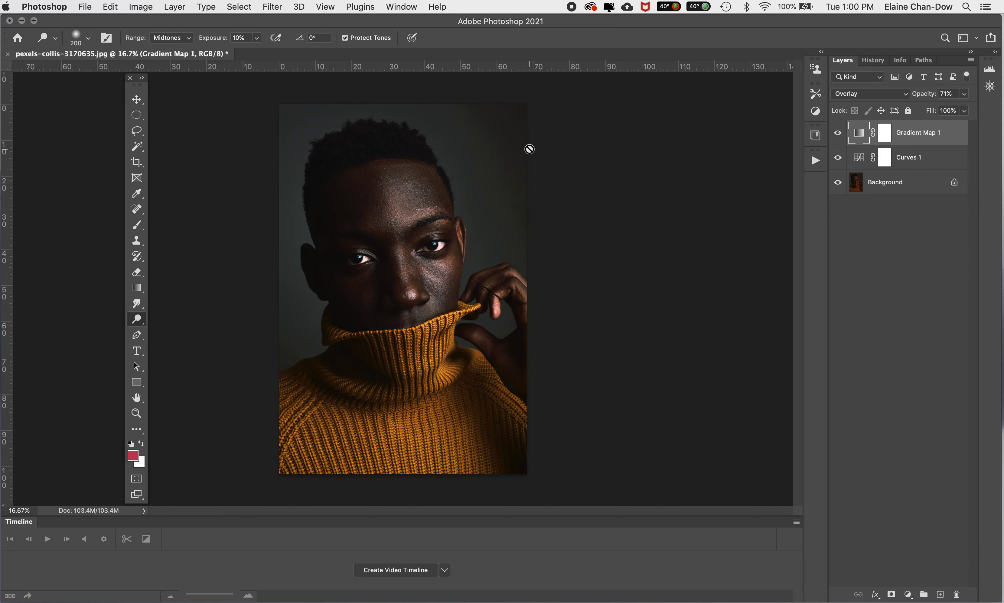
# Try to adjust the darkest tones of Curves 1 from a point sampled on the photo, and undo the change.
pyautogui.click(913, 162)
pyautogui.doubleClick(858, 159)
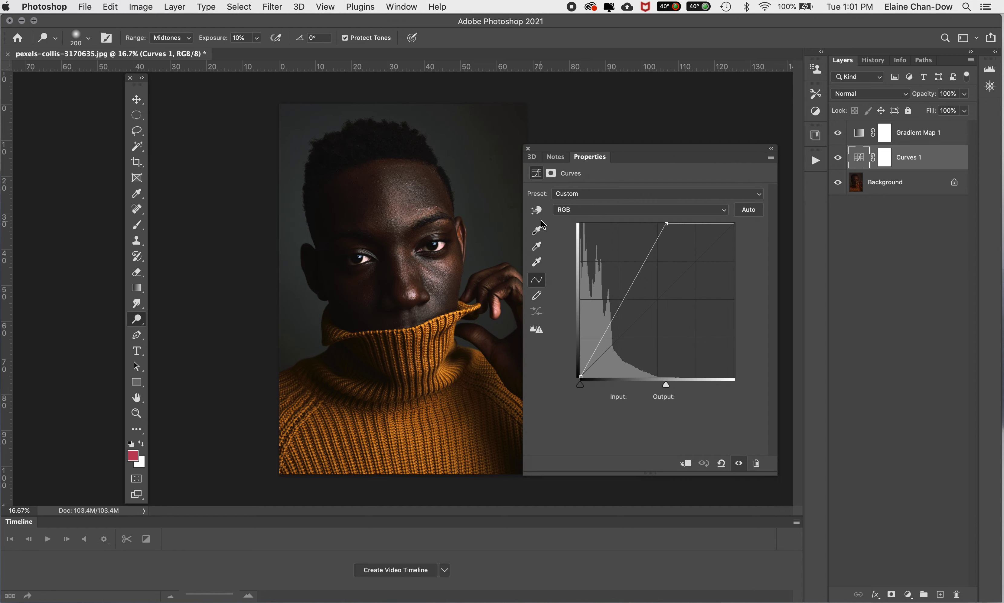
pyautogui.click(536, 209)
pyautogui.click(340, 232)
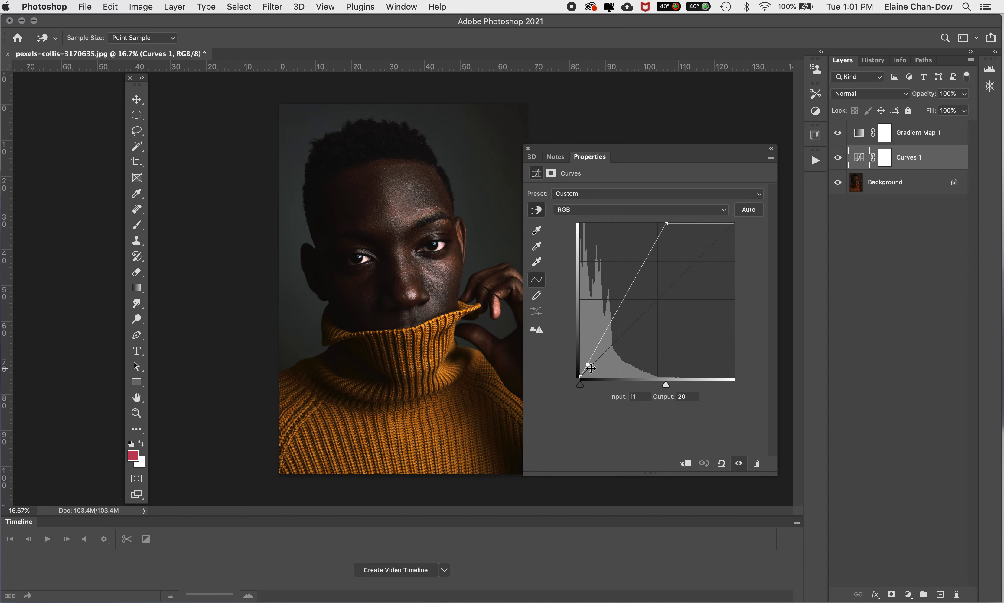
pyautogui.moveTo(588, 367); pyautogui.dragTo(584, 364)
pyautogui.press('super+z')
# Try a midtone anchor and a shadow point at input 8, output 24 on Curves 1, undo the lift and close its properties.
pyautogui.click(332, 221)
pyautogui.click(611, 322)
pyautogui.click(585, 368)
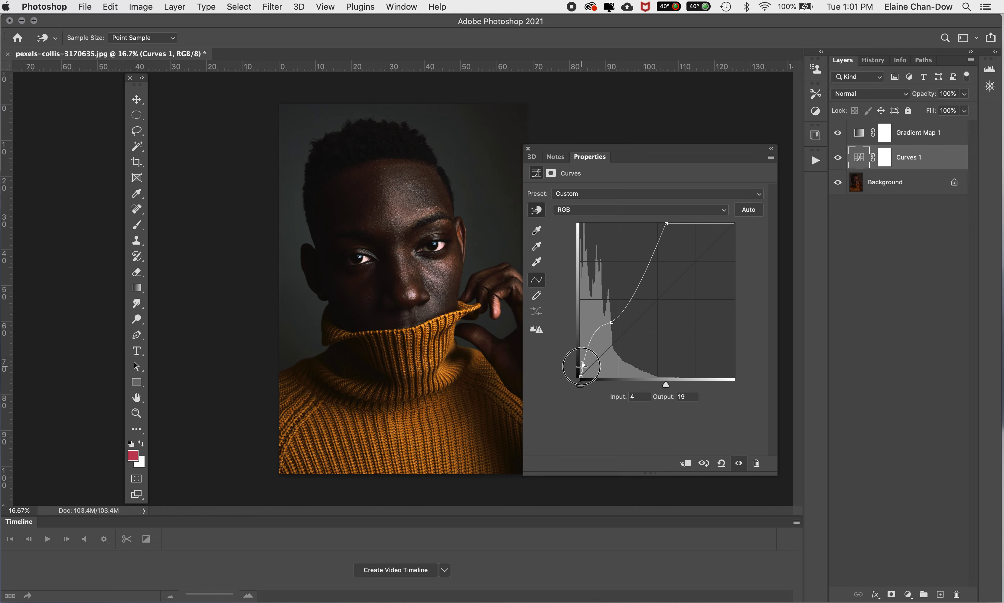
pyautogui.moveTo(585, 365); pyautogui.dragTo(585, 363)
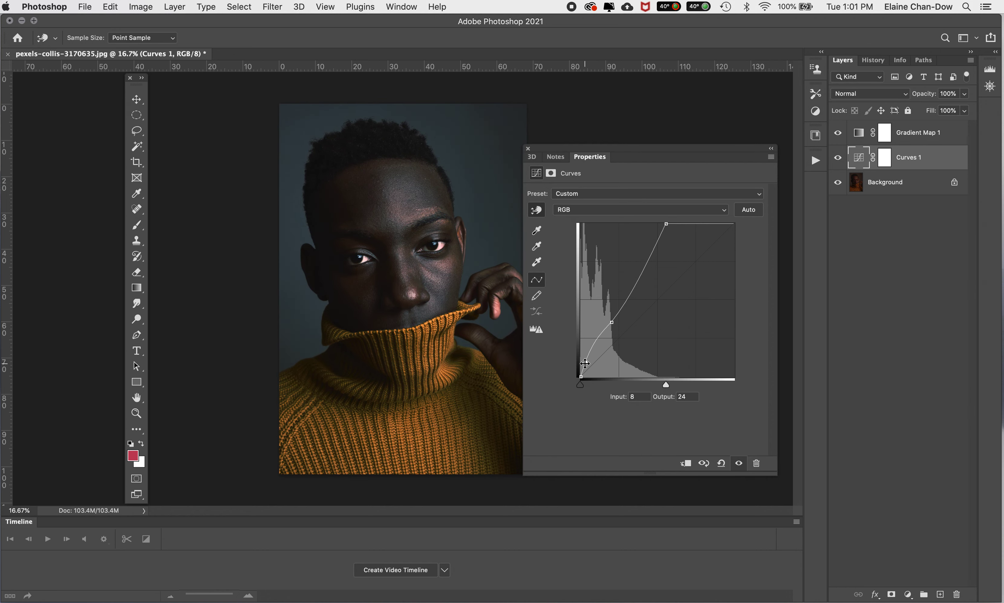
pyautogui.press('super+z')
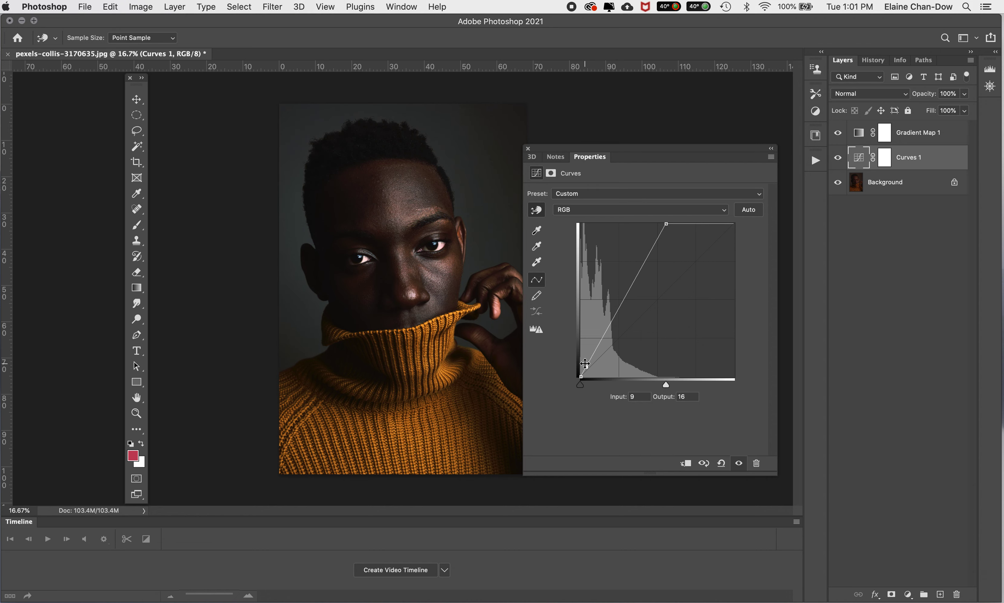
pyautogui.click(528, 150)
# Duplicate the Curves 1 adjustment layer and invert the copy's mask to black.
pyautogui.moveTo(938, 165)
pyautogui.mouseDown()
pyautogui.moveTo(952, 571)
pyautogui.moveTo(943, 588)
pyautogui.mouseUp()
pyautogui.press('o')
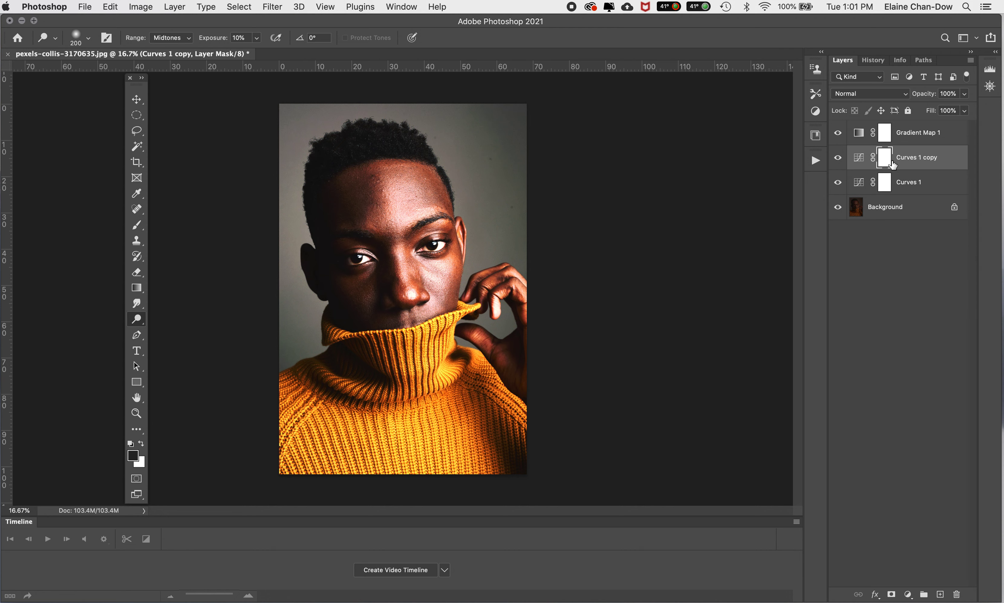
pyautogui.press('super+i')
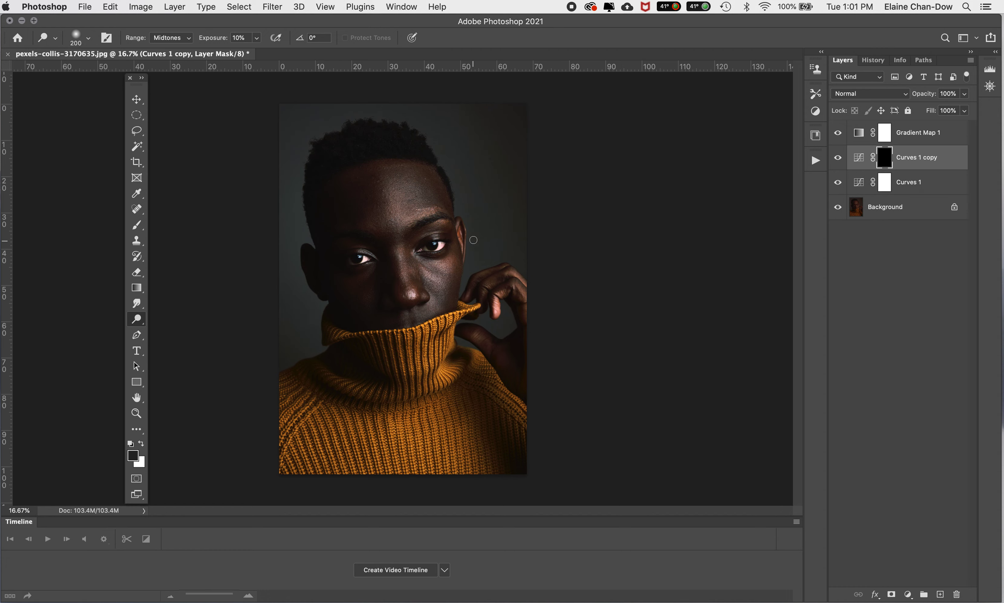
# Paint white on the Curves 1 copy mask over the left side of the face with a 1000 px Soft Round brush, undoing the last stroke.
pyautogui.click(137, 228)
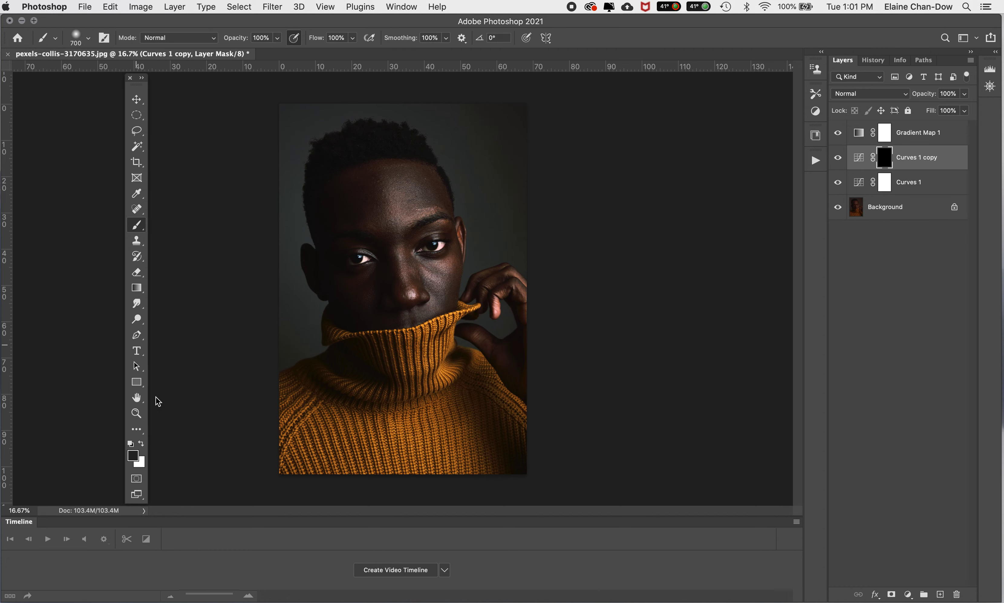
pyautogui.click(140, 444)
pyautogui.press(']')
pyautogui.click(76, 39)
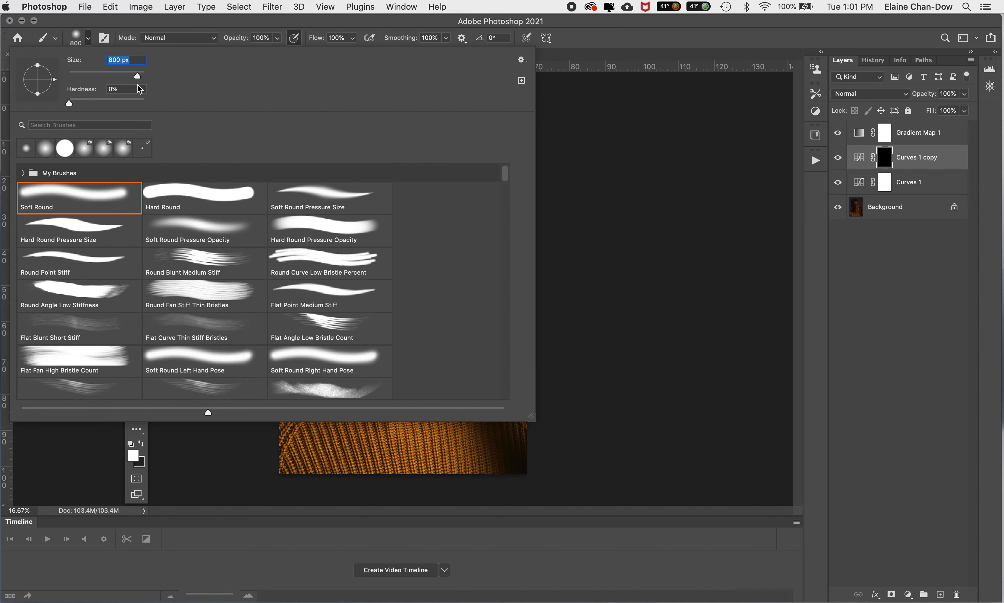
pyautogui.click(699, 36)
pyautogui.press(']')
pyautogui.press(']')
pyautogui.moveTo(351, 196)
pyautogui.mouseDown()
pyautogui.moveTo(337, 267)
pyautogui.moveTo(364, 322)
pyautogui.moveTo(360, 306)
pyautogui.moveTo(369, 318)
pyautogui.moveTo(369, 307)
pyautogui.moveTo(340, 301)
pyautogui.moveTo(334, 261)
pyautogui.moveTo(355, 314)
pyautogui.moveTo(373, 193)
pyautogui.moveTo(356, 189)
pyautogui.moveTo(376, 291)
pyautogui.mouseUp()
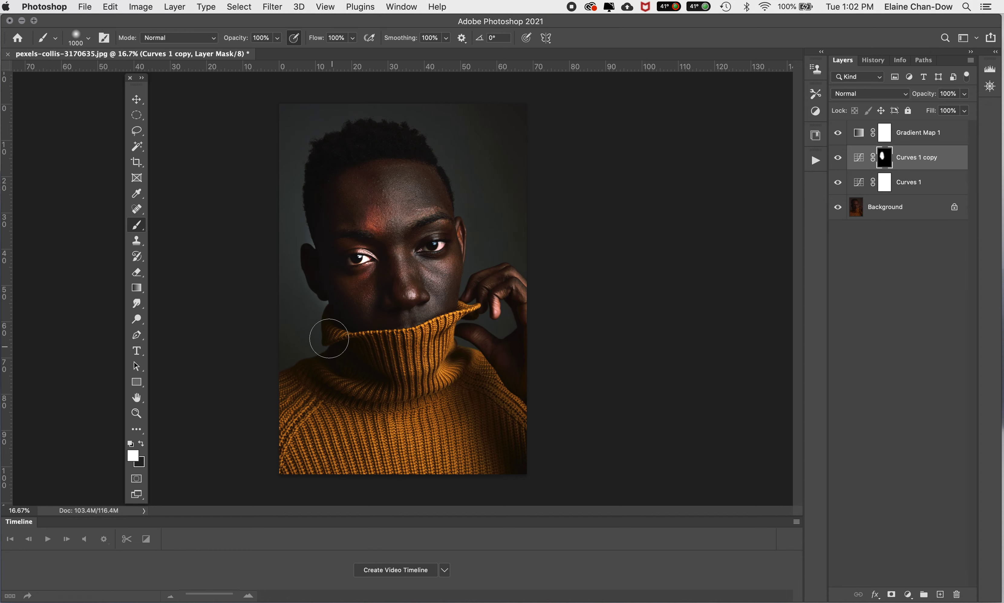
pyautogui.press('super+z')
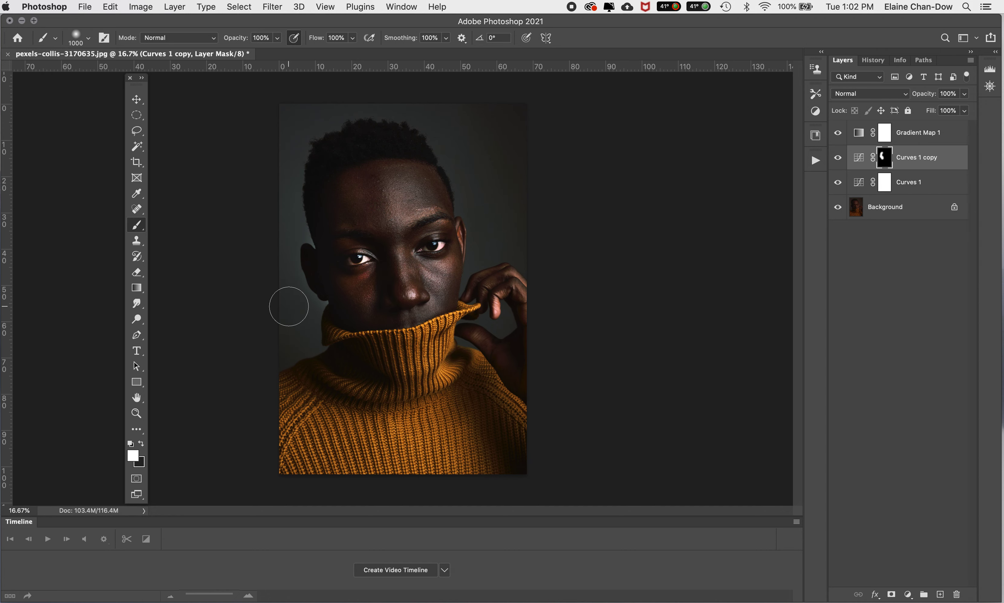
# Lower the Curves 1 copy layer's opacity to 39%, compare the photo with it hidden, and settle on 30%.
pyautogui.click(964, 94)
pyautogui.moveTo(967, 107); pyautogui.dragTo(931, 110)
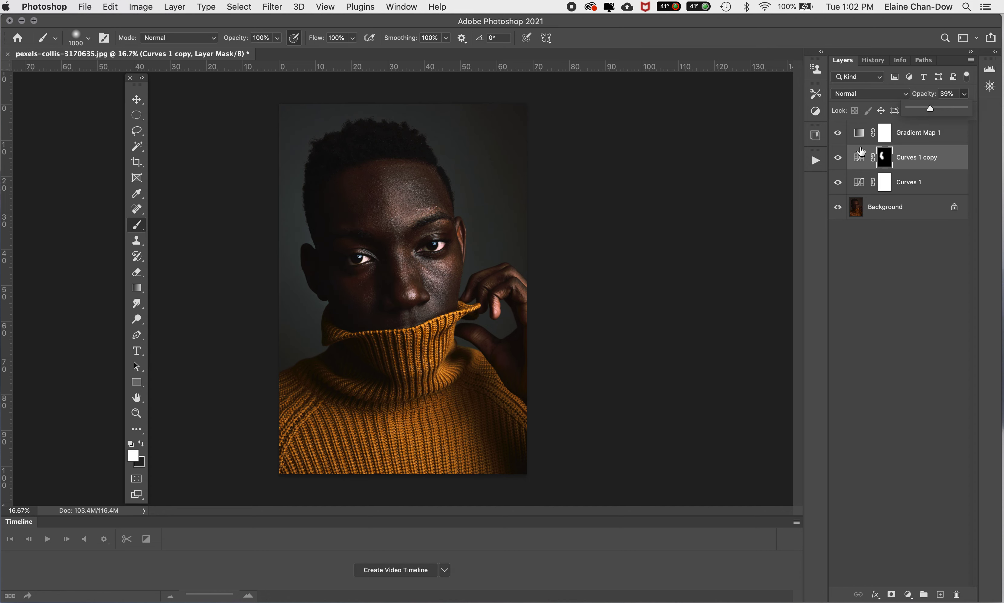
pyautogui.click(835, 158)
pyautogui.click(835, 158)
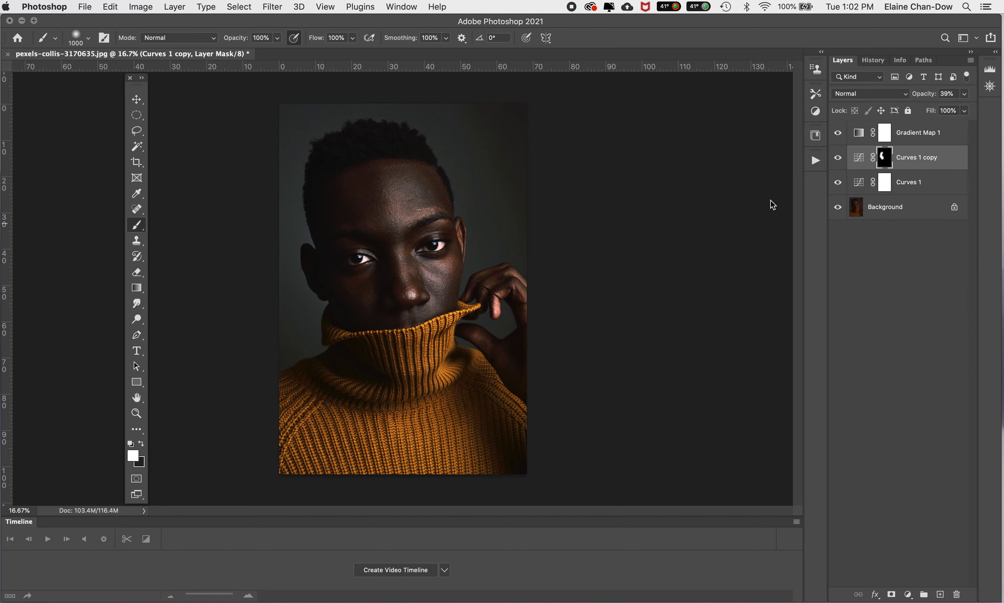
pyautogui.click(917, 90)
pyautogui.write('30')
# Rename the Curves 1 copy layer as "Curves - Left Face" and hide it.
pyautogui.click(915, 187)
pyautogui.click(931, 162)
pyautogui.click(929, 161)
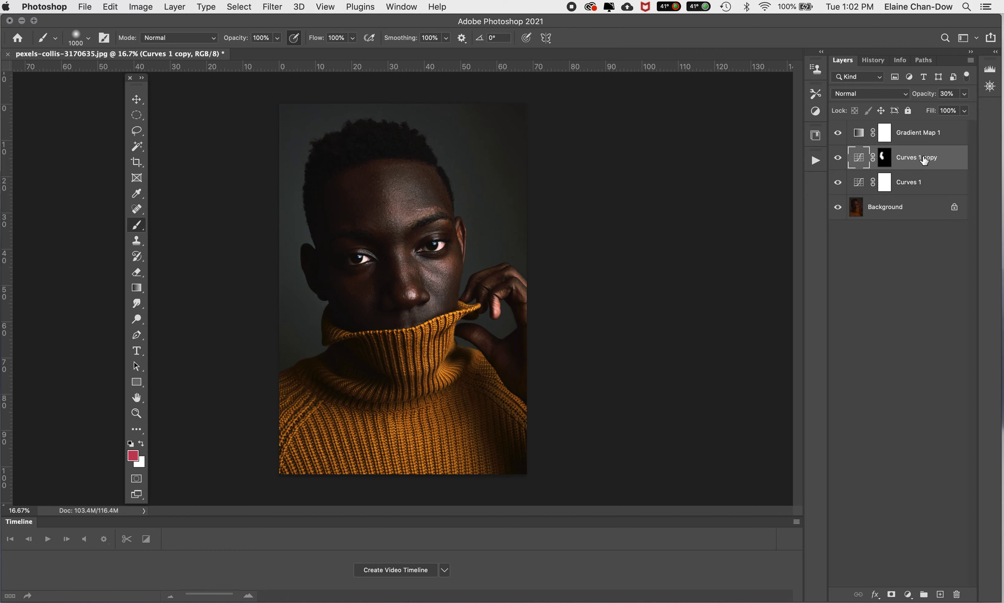
pyautogui.doubleClick(923, 159)
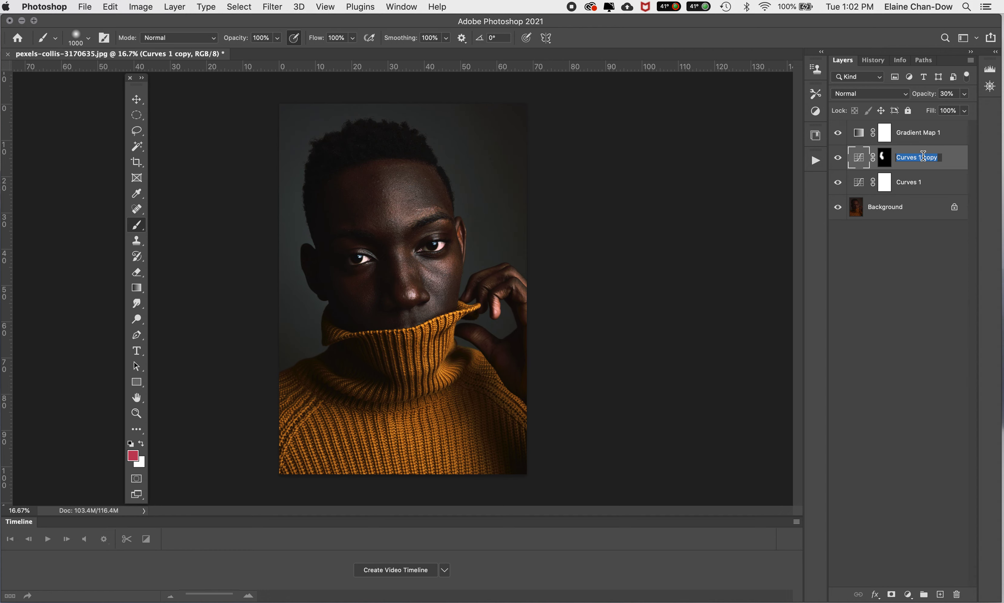
pyautogui.write('Curves')
pyautogui.press('Return')
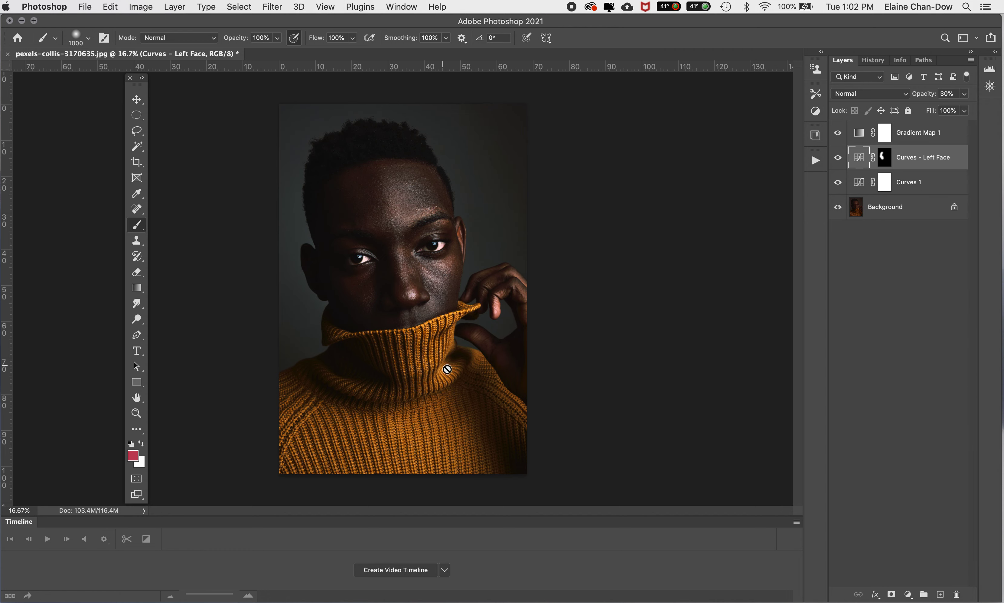
pyautogui.click(837, 157)
# Start a new layer named "Dodge and Burn" with a Gray colour label above the hidden curves layer.
pyautogui.click(175, 7)
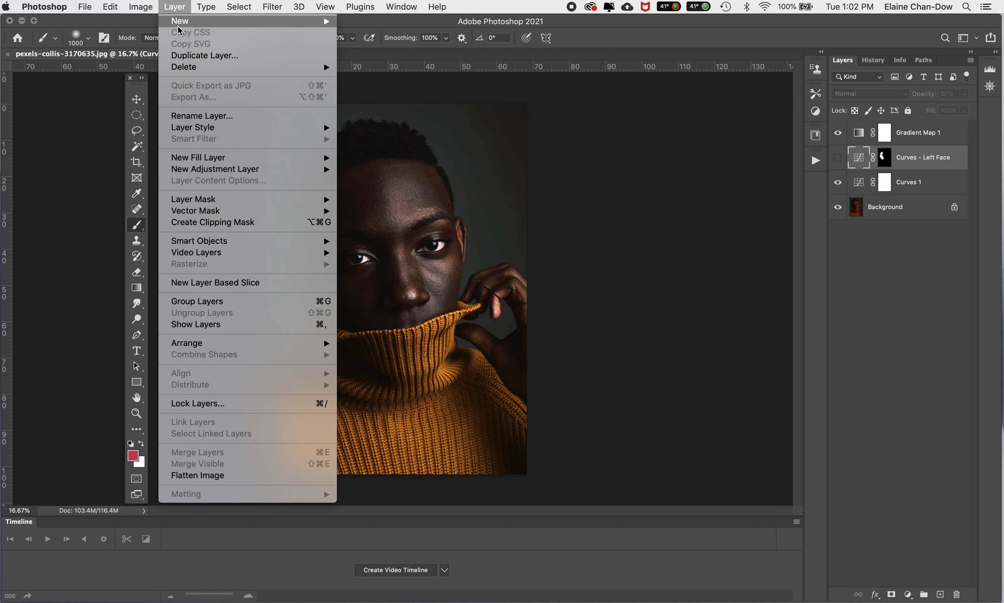
pyautogui.moveTo(178, 26)
pyautogui.click(359, 25)
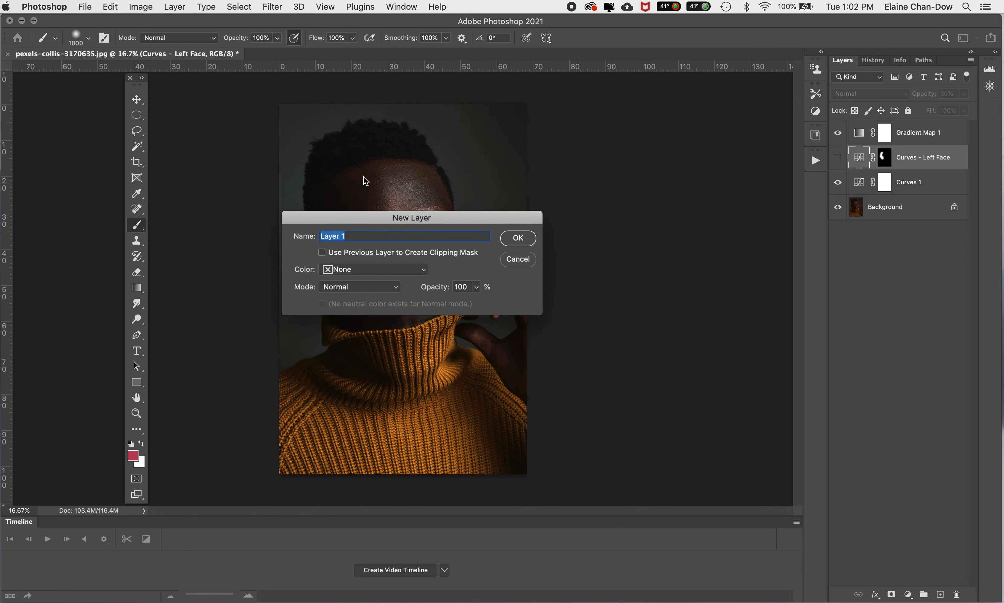
pyautogui.write('Dodge and Burn')
pyautogui.click(403, 269)
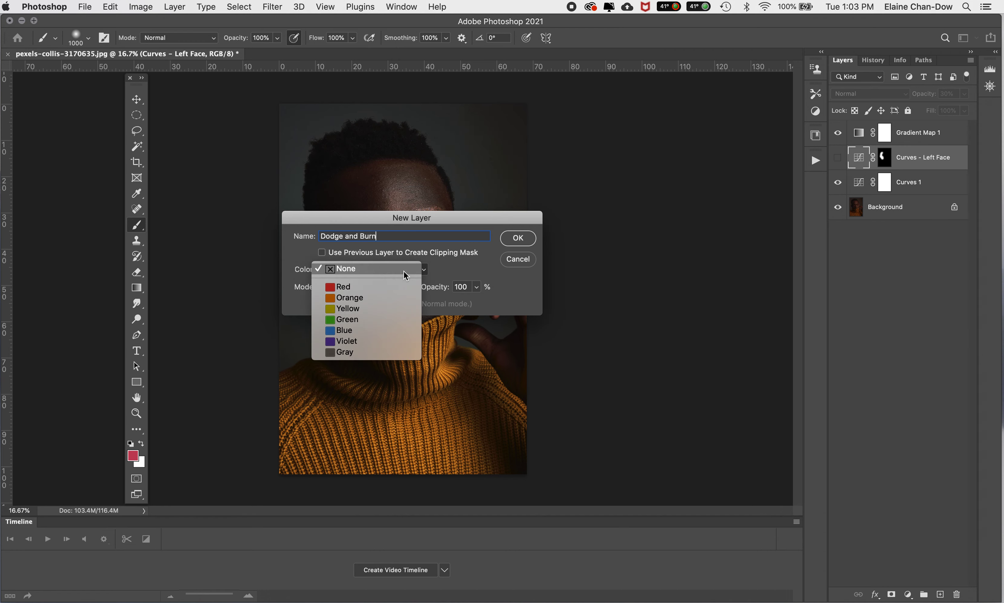
pyautogui.click(353, 353)
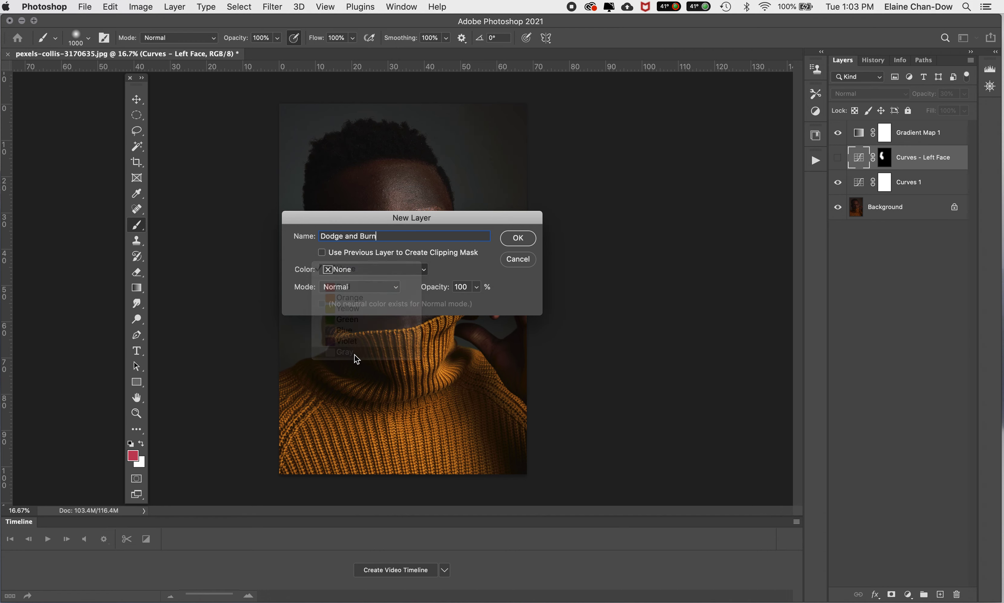
# Create the new layer in Overlay mode at 50% opacity, filled with the Overlay-neutral 50% gray.
pyautogui.click(373, 287)
pyautogui.click(347, 432)
pyautogui.click(323, 304)
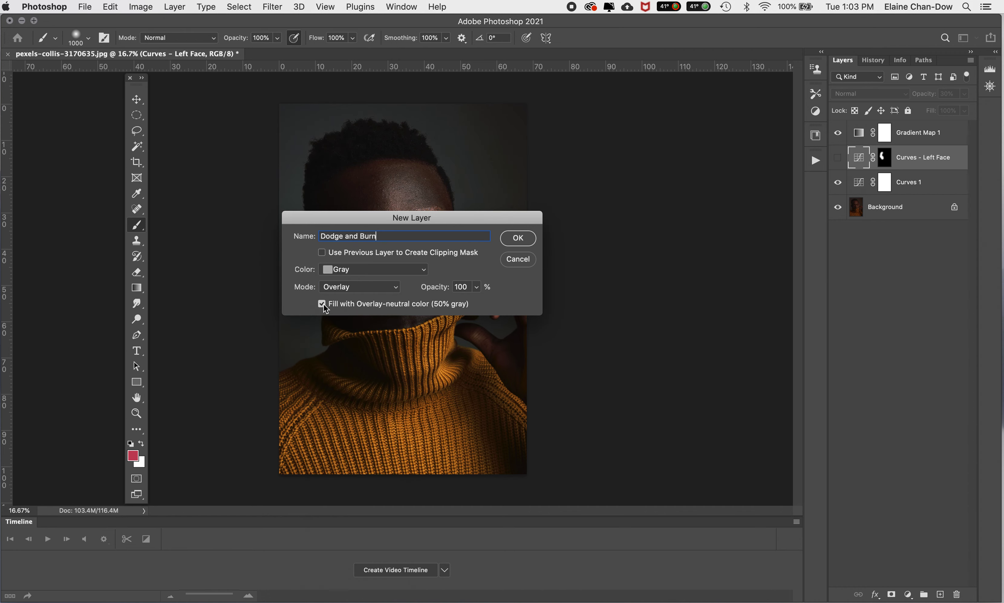
pyautogui.click(469, 286)
pyautogui.write('50')
pyautogui.click(500, 295)
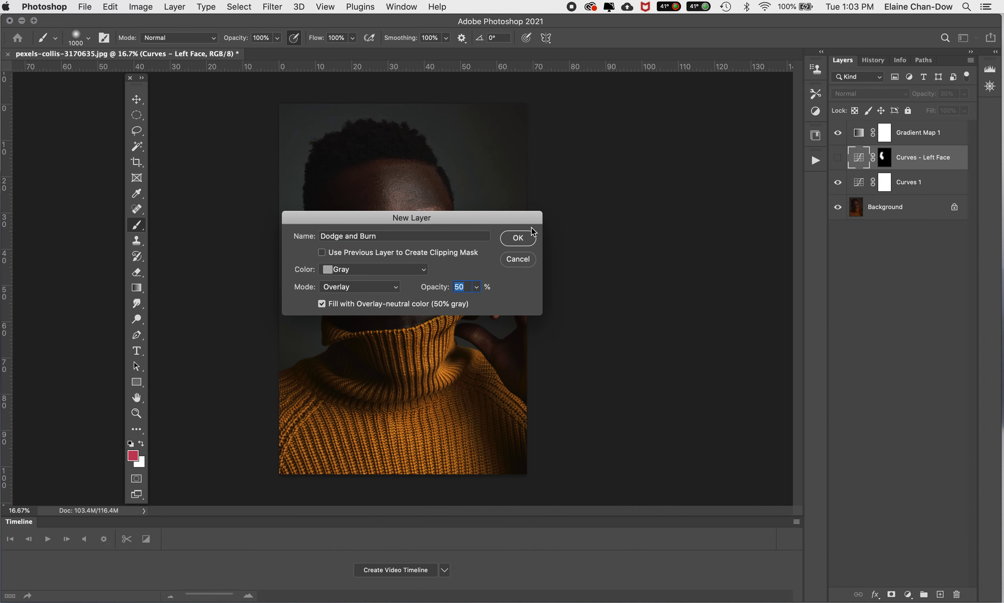
pyautogui.click(518, 238)
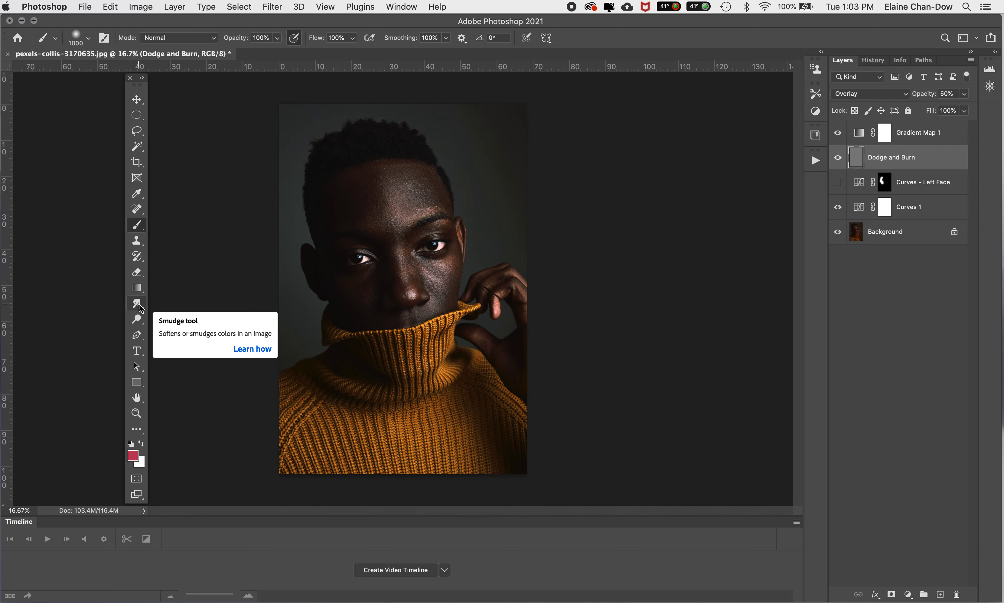
# Dodge the shadowed side of the face, from forehead to jaw, on the Dodge and Burn layer with a 500 px brush.
pyautogui.click(138, 319)
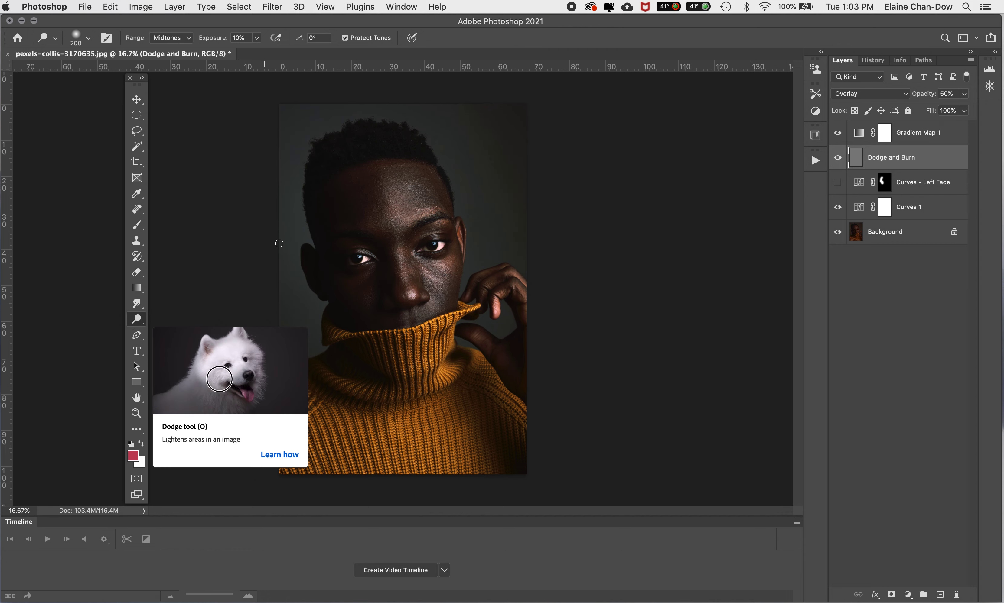
pyautogui.press(']')
pyautogui.press(']')
pyautogui.press(']')
pyautogui.press(']')
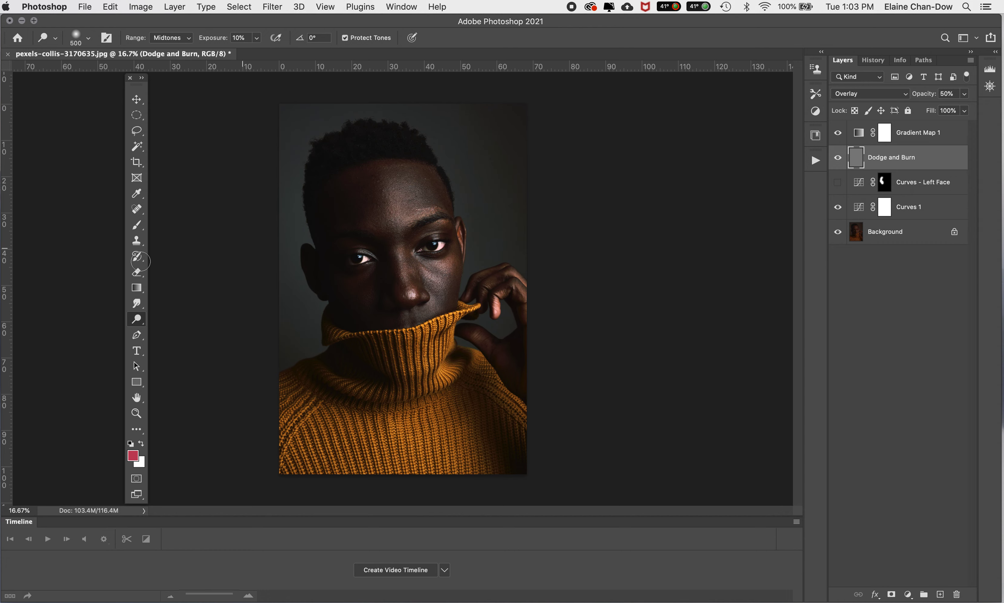
pyautogui.moveTo(366, 246)
pyautogui.mouseDown()
pyautogui.moveTo(335, 250)
pyautogui.moveTo(334, 272)
pyautogui.mouseUp()
pyautogui.moveTo(373, 247)
pyautogui.mouseDown()
pyautogui.moveTo(326, 257)
pyautogui.moveTo(336, 276)
pyautogui.moveTo(334, 264)
pyautogui.moveTo(379, 267)
pyautogui.moveTo(336, 265)
pyautogui.moveTo(363, 251)
pyautogui.moveTo(353, 310)
pyautogui.mouseUp()
pyautogui.moveTo(377, 271); pyautogui.dragTo(391, 327)
pyautogui.moveTo(381, 279); pyautogui.dragTo(383, 321)
pyautogui.moveTo(354, 288); pyautogui.dragTo(371, 328)
pyautogui.moveTo(372, 190)
pyautogui.mouseDown()
pyautogui.moveTo(371, 228)
pyautogui.moveTo(363, 179)
pyautogui.moveTo(329, 208)
pyautogui.moveTo(363, 188)
pyautogui.moveTo(356, 216)
pyautogui.moveTo(358, 185)
pyautogui.mouseUp()
pyautogui.moveTo(323, 245)
pyautogui.mouseDown()
pyautogui.moveTo(353, 328)
pyautogui.moveTo(334, 237)
pyautogui.moveTo(332, 311)
pyautogui.moveTo(341, 295)
pyautogui.moveTo(310, 258)
pyautogui.moveTo(329, 296)
pyautogui.moveTo(340, 273)
pyautogui.moveTo(334, 191)
pyautogui.moveTo(313, 255)
pyautogui.moveTo(322, 296)
pyautogui.mouseUp()
pyautogui.moveTo(328, 253); pyautogui.dragTo(347, 306)
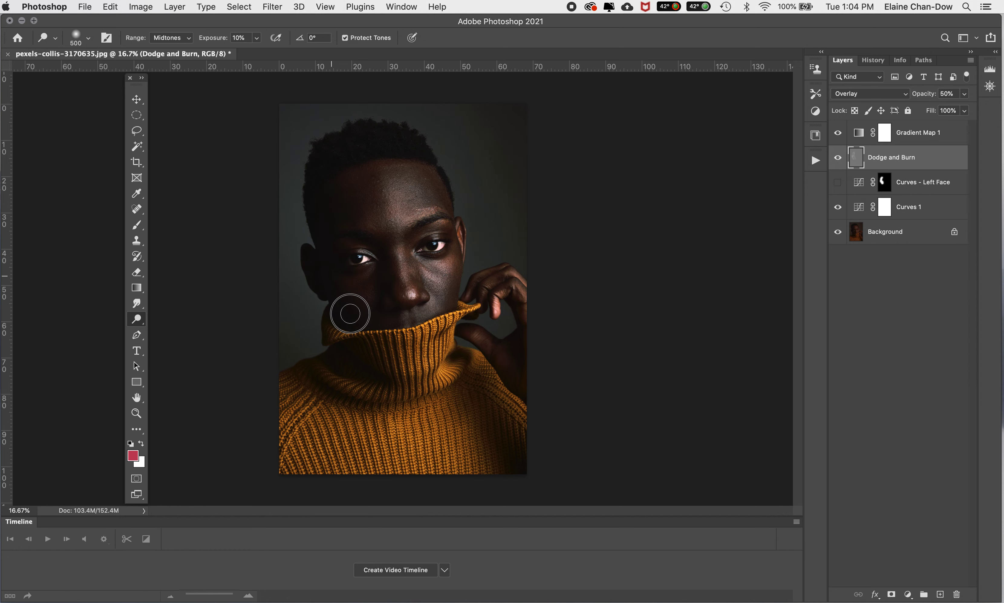
pyautogui.moveTo(338, 195)
pyautogui.mouseDown()
pyautogui.moveTo(334, 222)
pyautogui.moveTo(354, 328)
pyautogui.mouseUp()
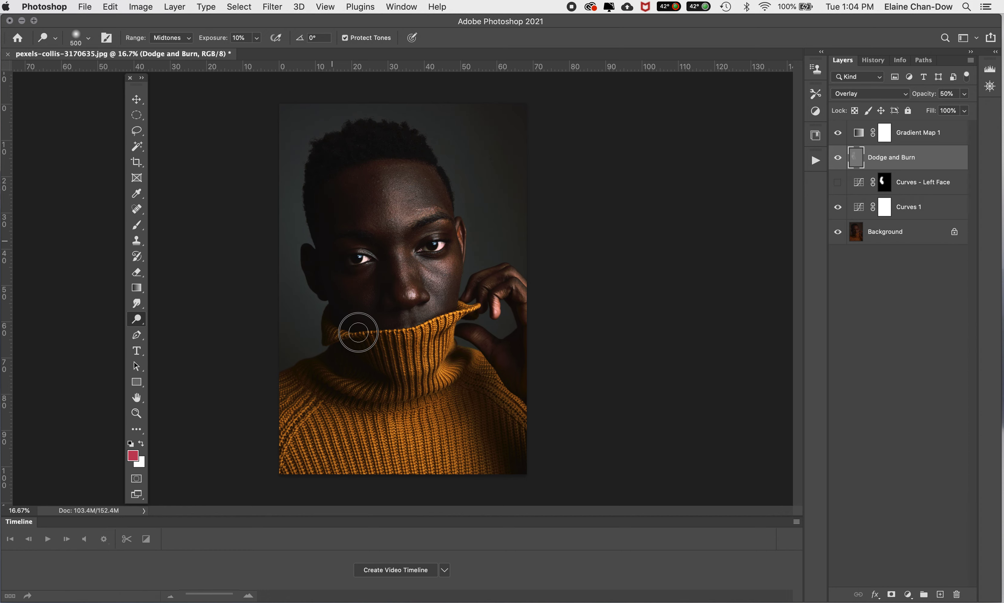
pyautogui.moveTo(365, 270)
pyautogui.mouseDown()
pyautogui.moveTo(370, 319)
pyautogui.moveTo(386, 331)
pyautogui.mouseUp()
pyautogui.moveTo(380, 262)
pyautogui.mouseDown()
pyautogui.moveTo(350, 246)
pyautogui.moveTo(333, 263)
pyautogui.mouseUp()
pyautogui.moveTo(387, 315); pyautogui.dragTo(398, 309)
# Compare the face with the Dodge and Burn layer hidden and shown, dodging once more around the shadowed eye.
pyautogui.click(837, 158)
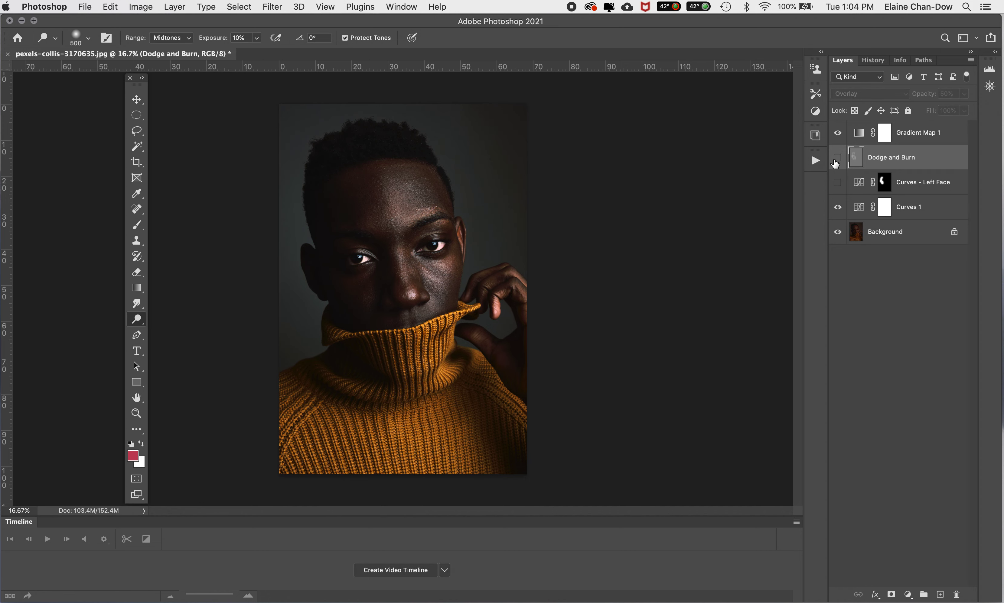
pyautogui.click(837, 158)
pyautogui.click(836, 159)
pyautogui.click(836, 159)
pyautogui.moveTo(359, 252)
pyautogui.mouseDown()
pyautogui.moveTo(333, 261)
pyautogui.moveTo(342, 260)
pyautogui.mouseUp()
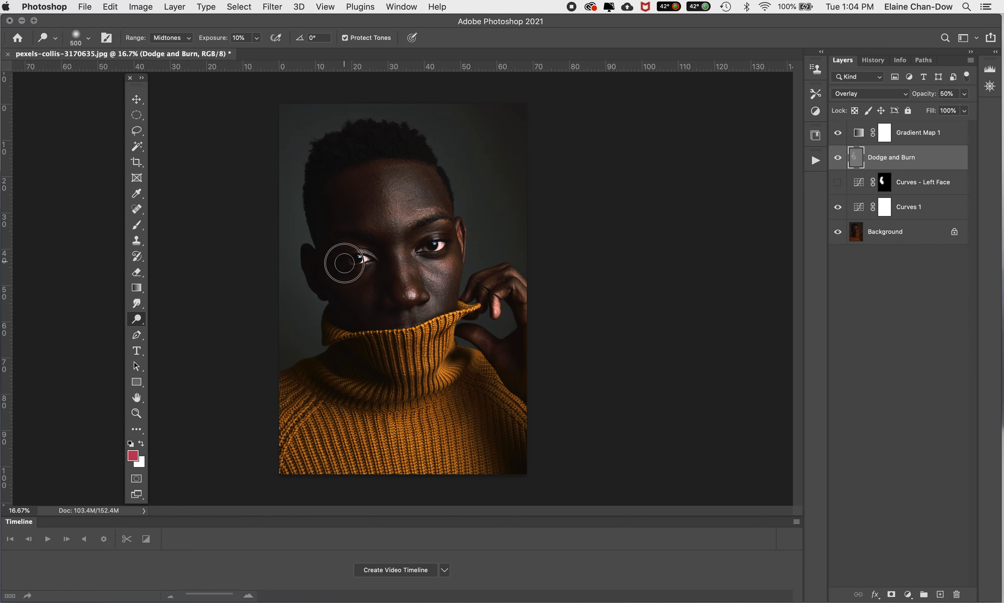
pyautogui.click(837, 159)
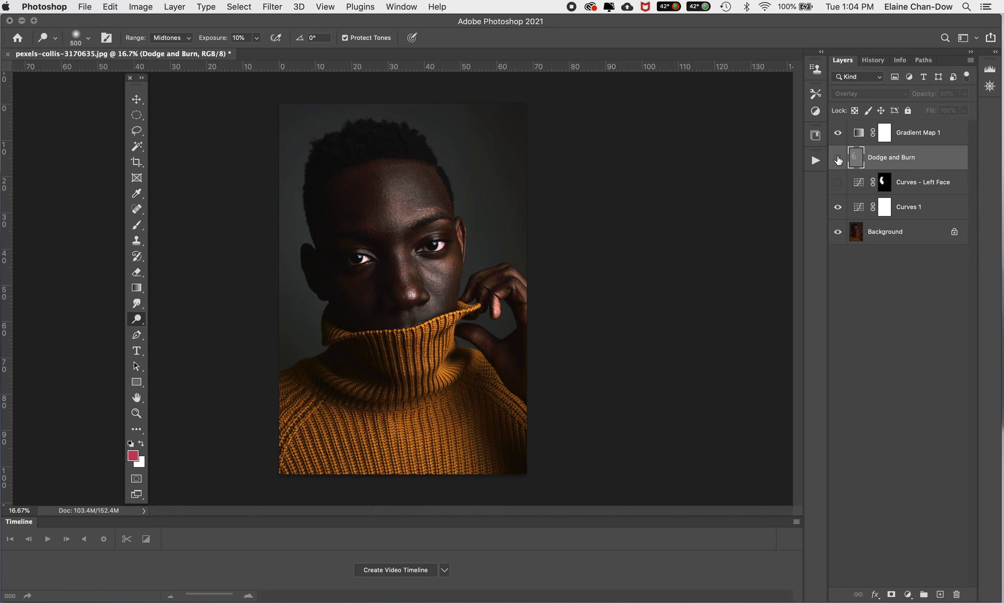
pyautogui.click(837, 158)
# Hide the Dodge and Burn layer and show the Curves - Left Face layer in its place.
pyautogui.click(837, 162)
pyautogui.click(837, 187)
pyautogui.click(944, 184)
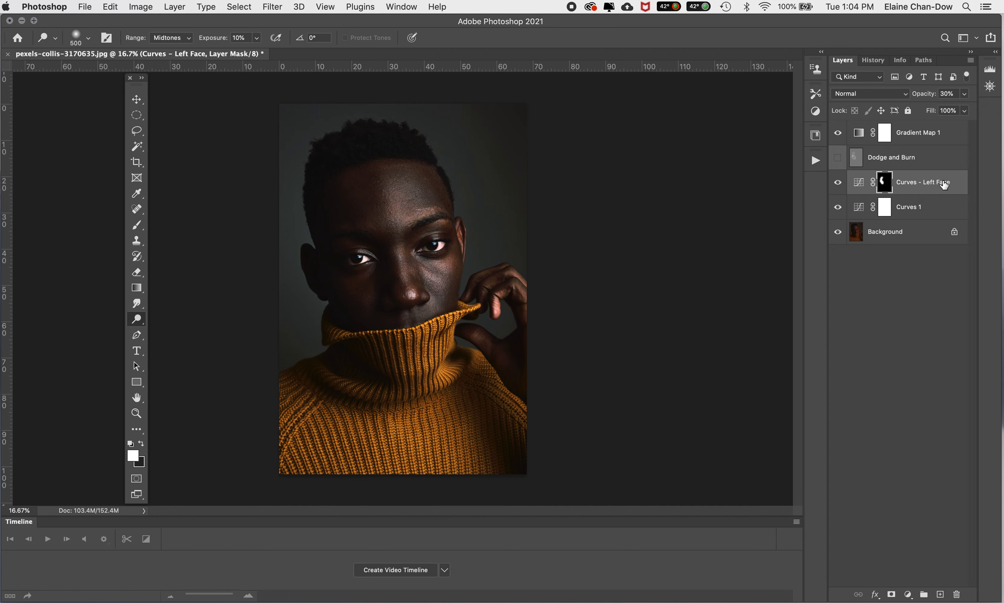
pyautogui.click(840, 185)
# Select the Gradient Map 1 layer and compare the portrait with the colour grade hidden and shown, leaving it shown.
pyautogui.click(931, 213)
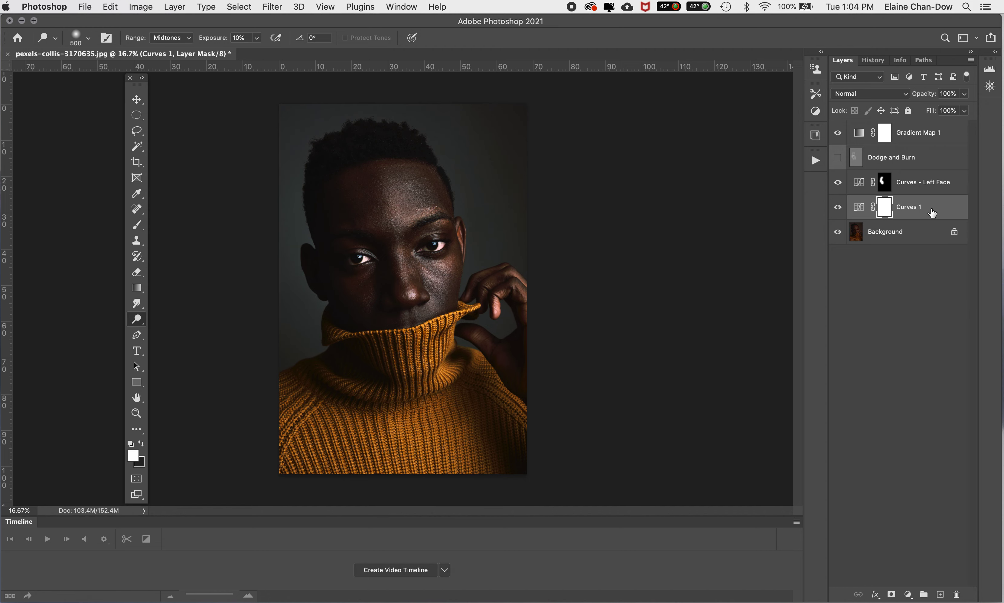
pyautogui.click(937, 132)
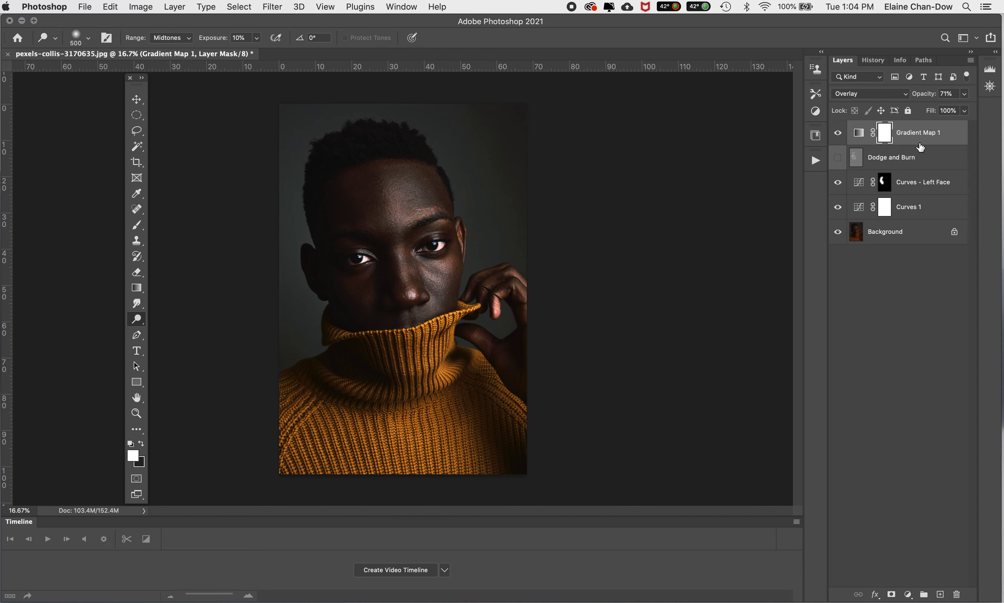
pyautogui.click(838, 134)
pyautogui.click(837, 134)
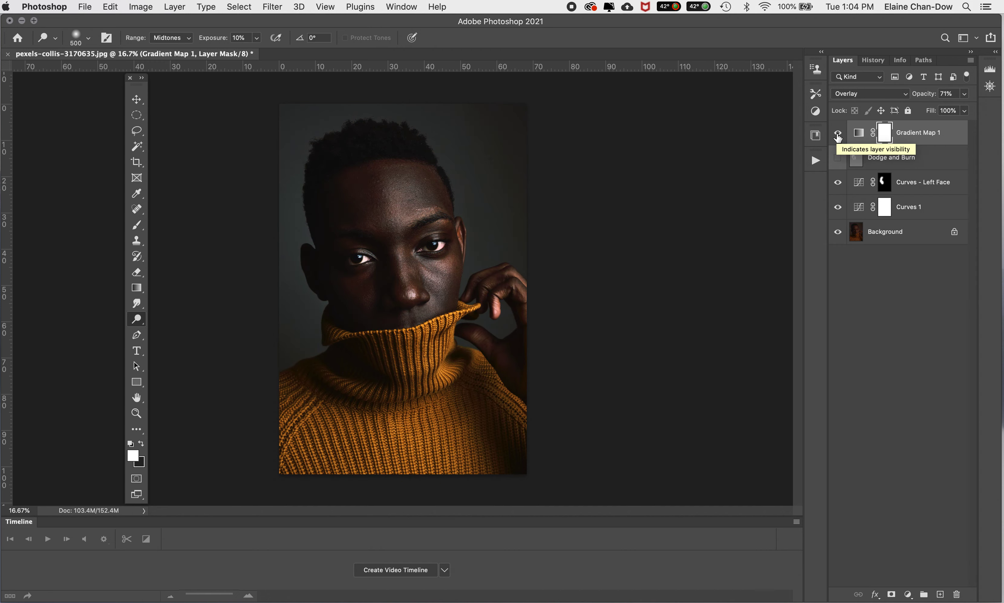
pyautogui.click(837, 135)
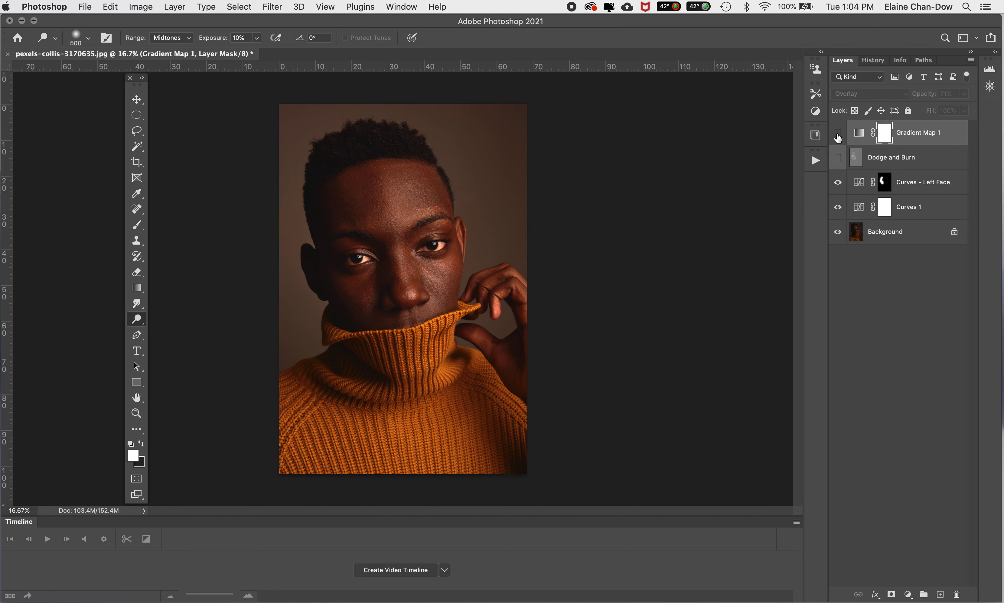
pyautogui.click(837, 134)
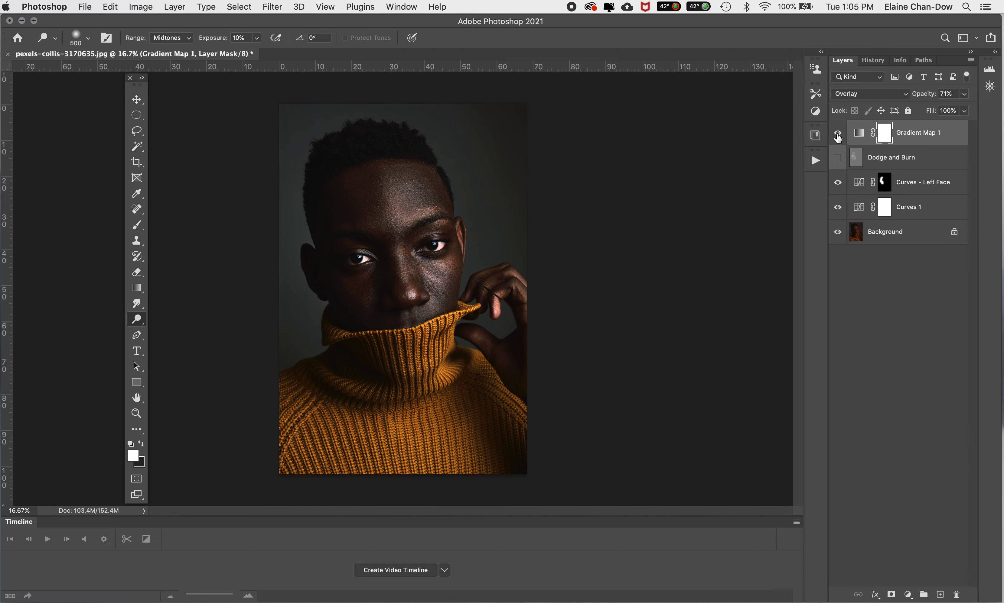
pyautogui.click(837, 134)
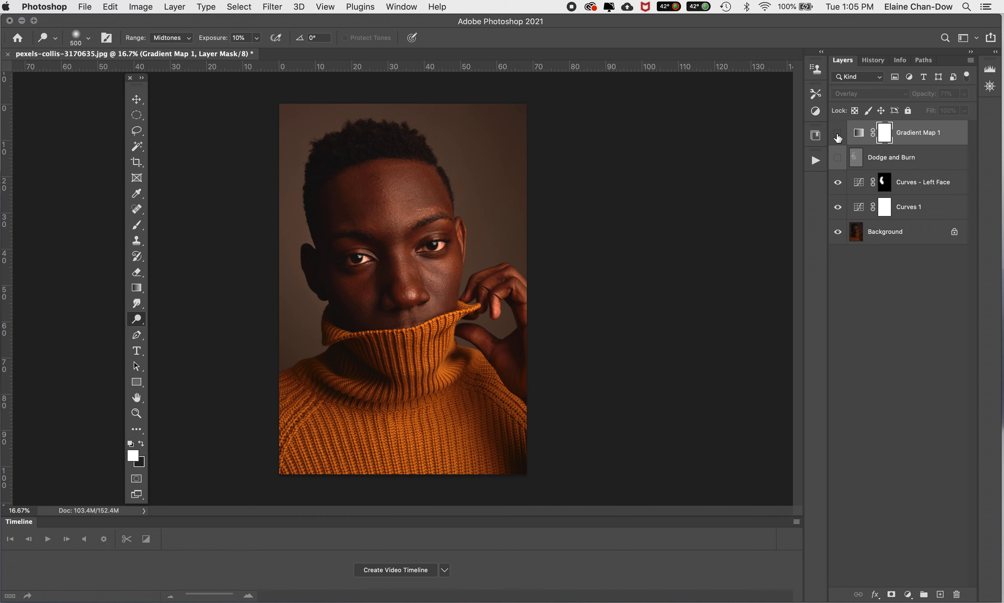
pyautogui.click(838, 135)
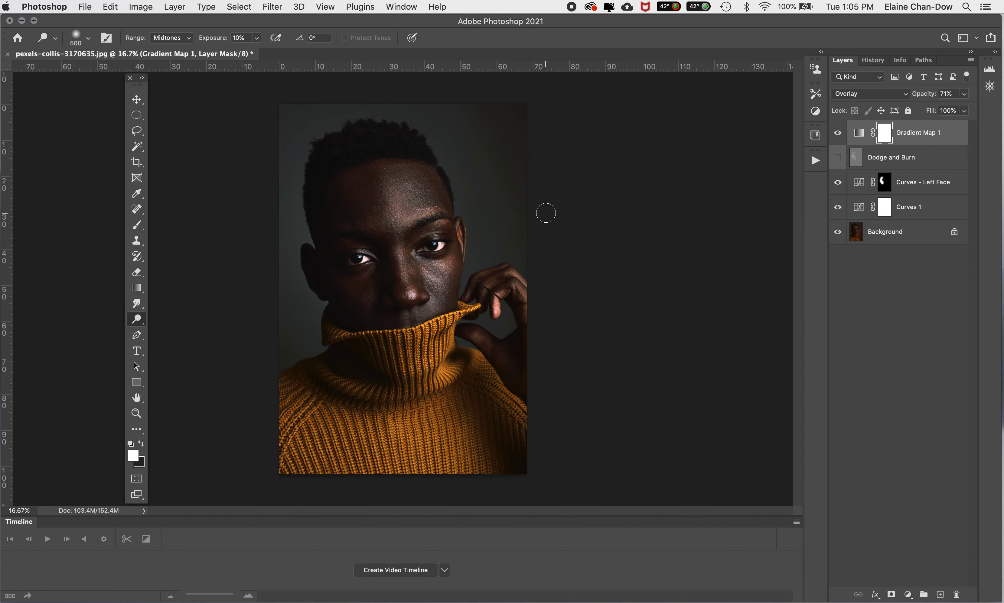
pyautogui.press('super+shift+5')
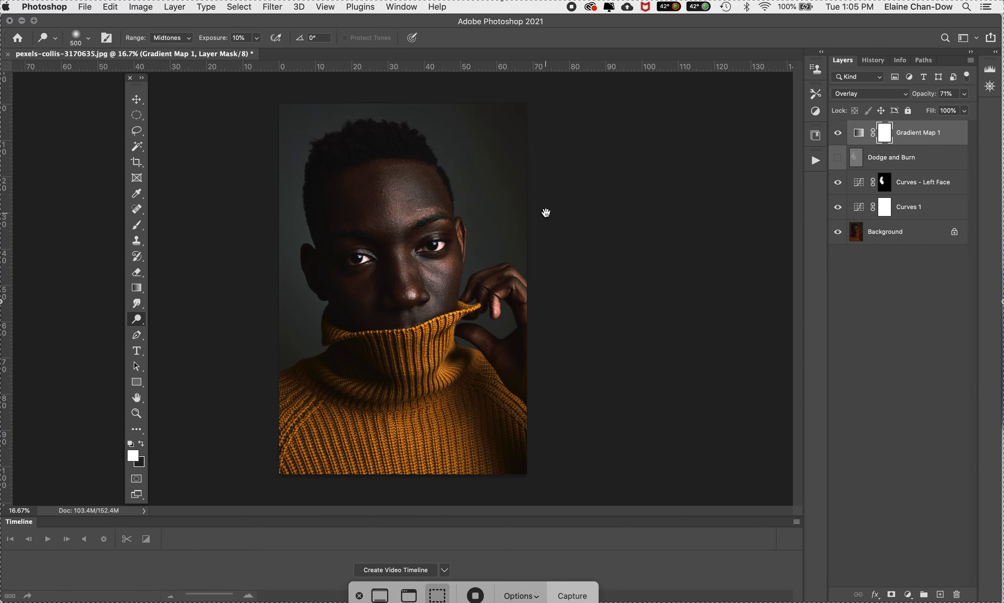